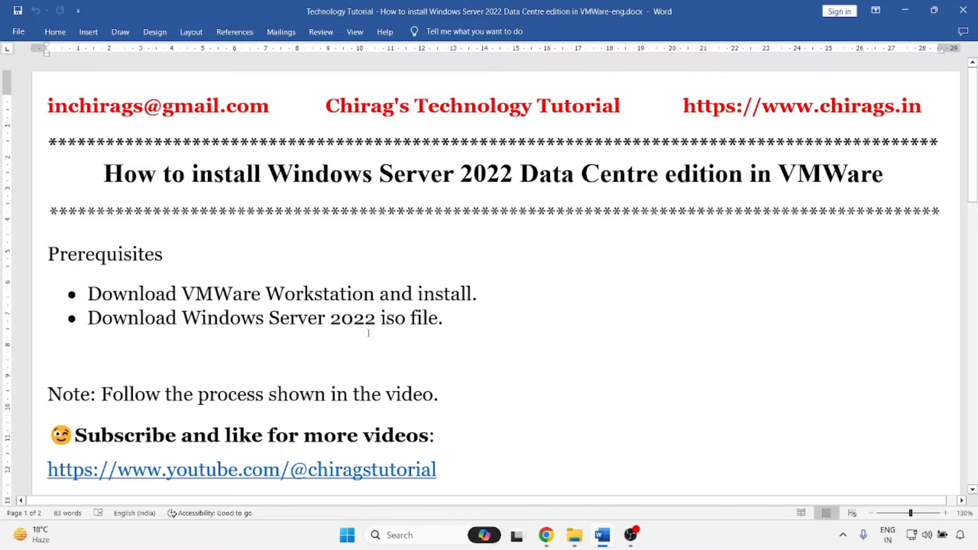
Locate the Windows Server 2022 ISO in the iso folder, then minimize the folder.
click(574, 535)
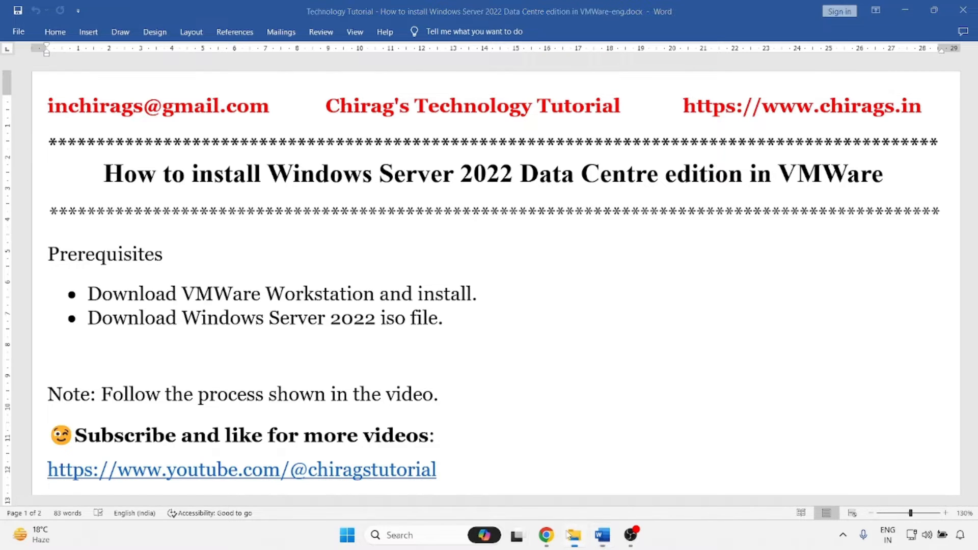
click(110, 163)
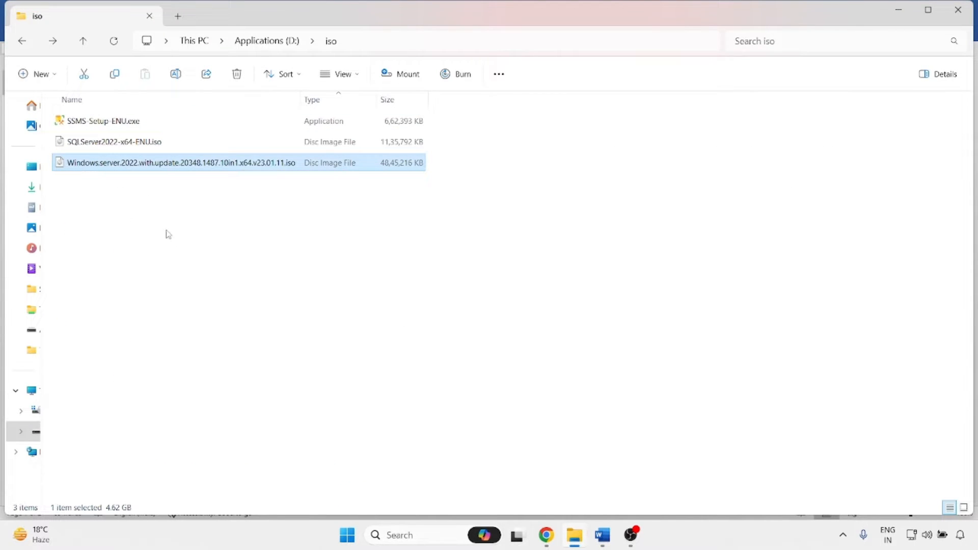
click(899, 10)
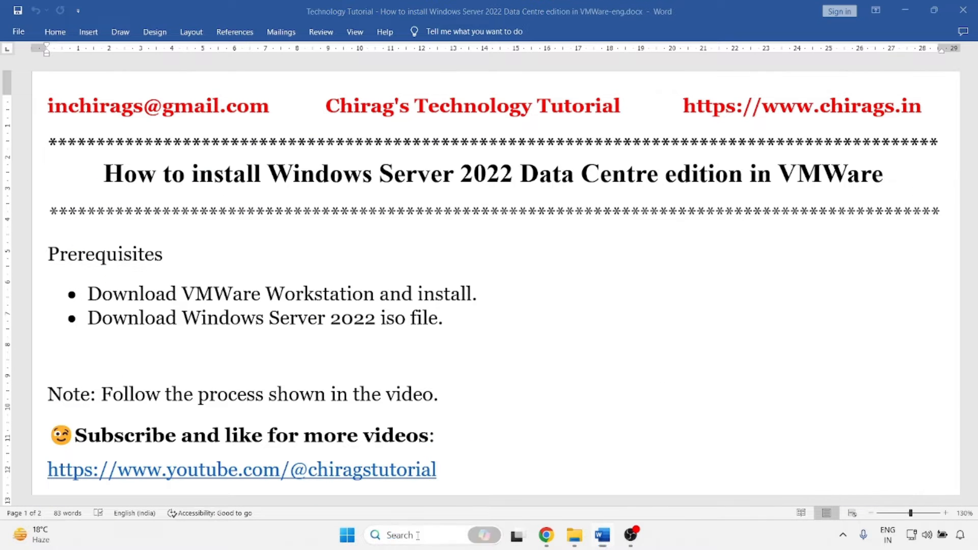
Launch VMware Workstation Pro from Windows Search and bring it to the front.
click(424, 540)
click(458, 220)
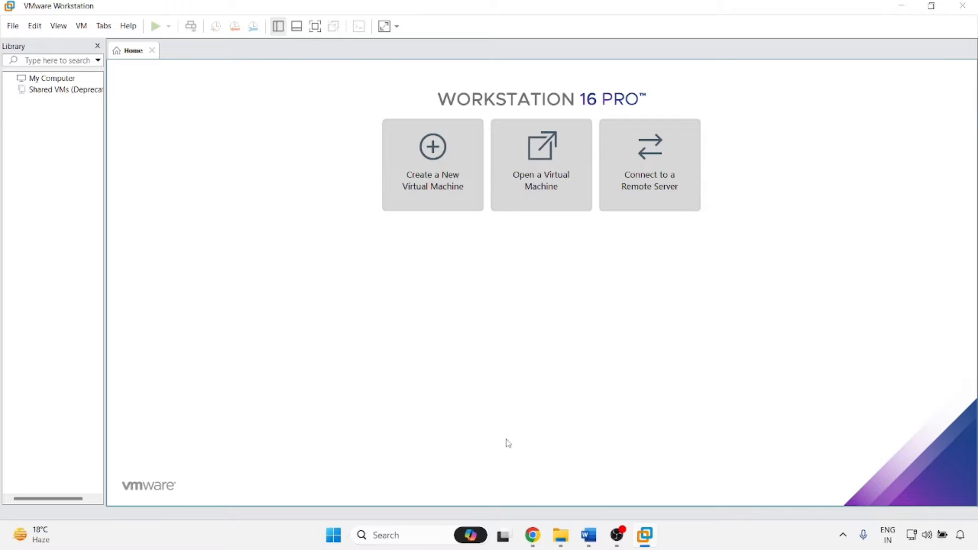
click(652, 544)
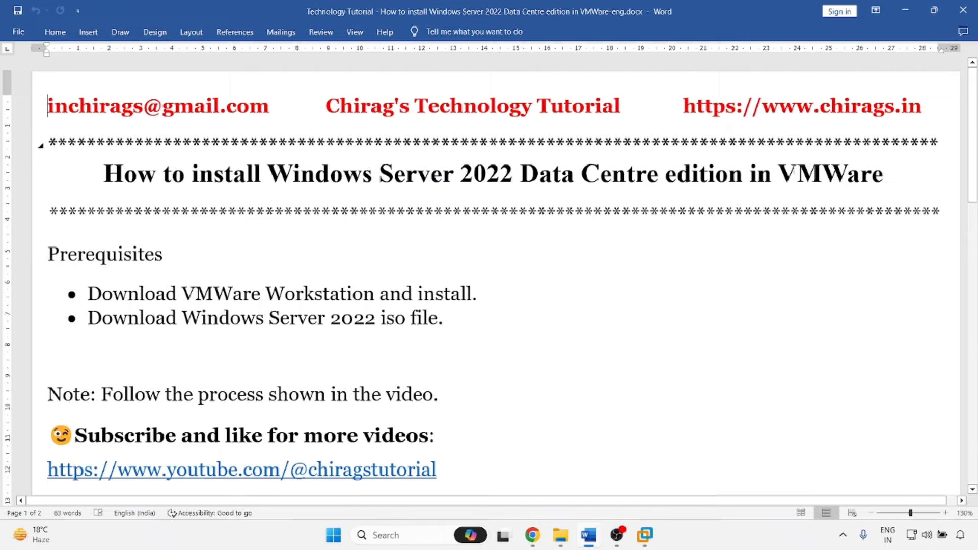
click(905, 10)
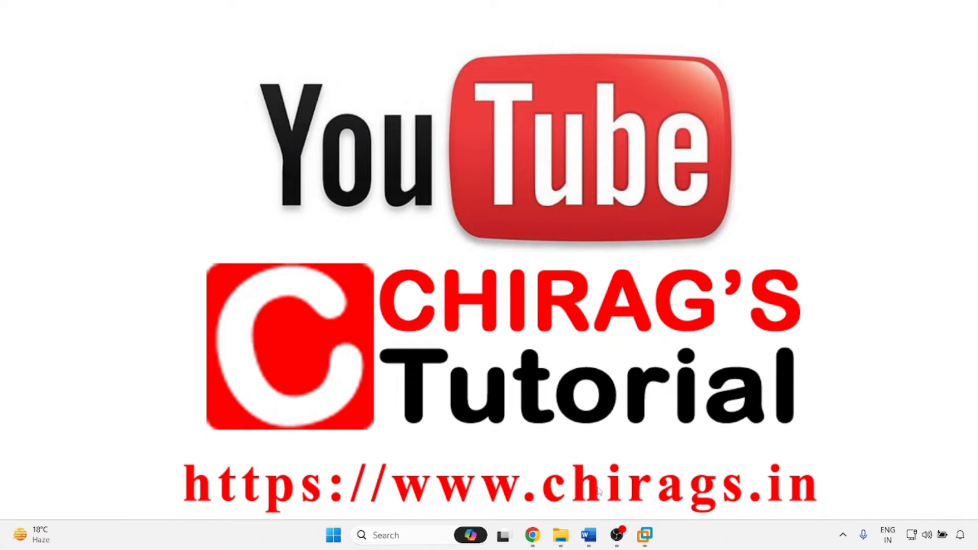
click(644, 536)
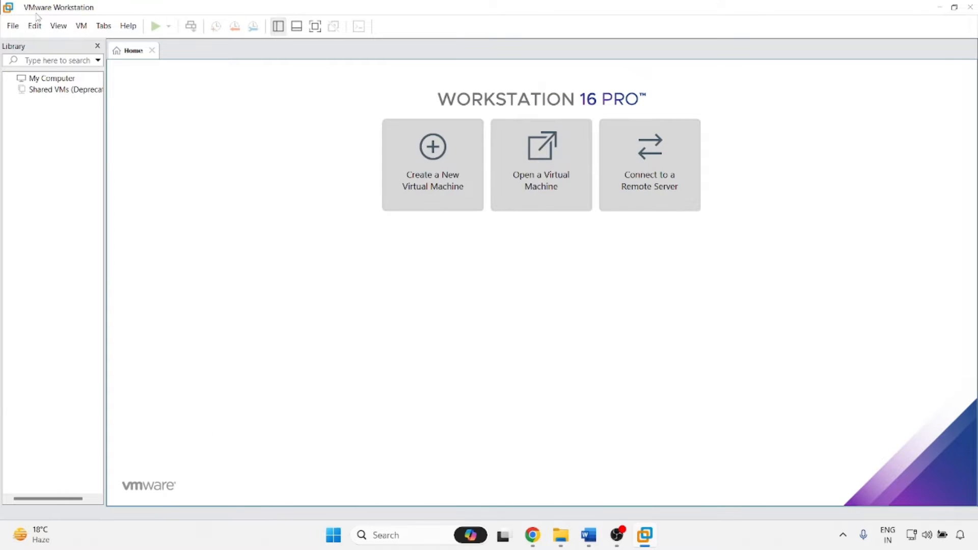
Start the New Virtual Machine wizard with Custom configuration and Workstation 16.x hardware compatibility.
click(14, 33)
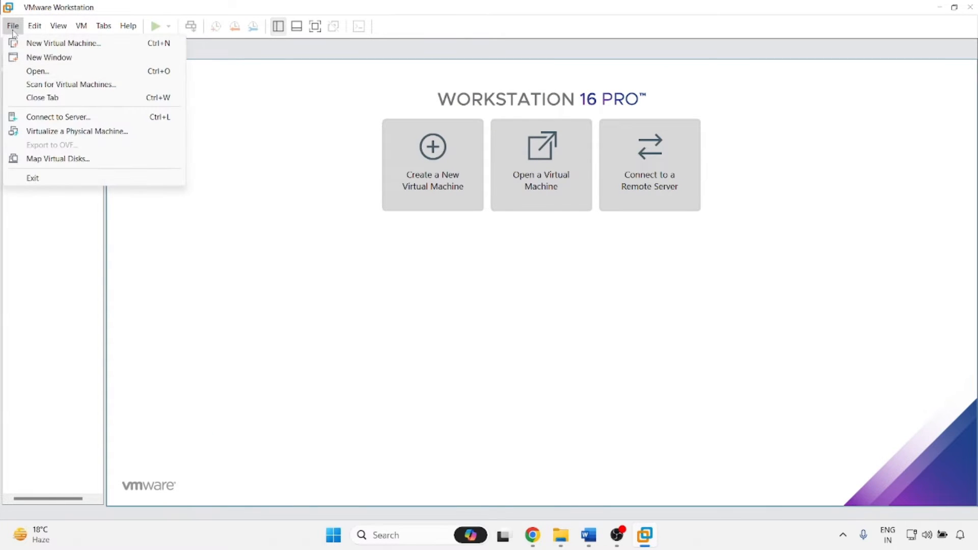
click(49, 44)
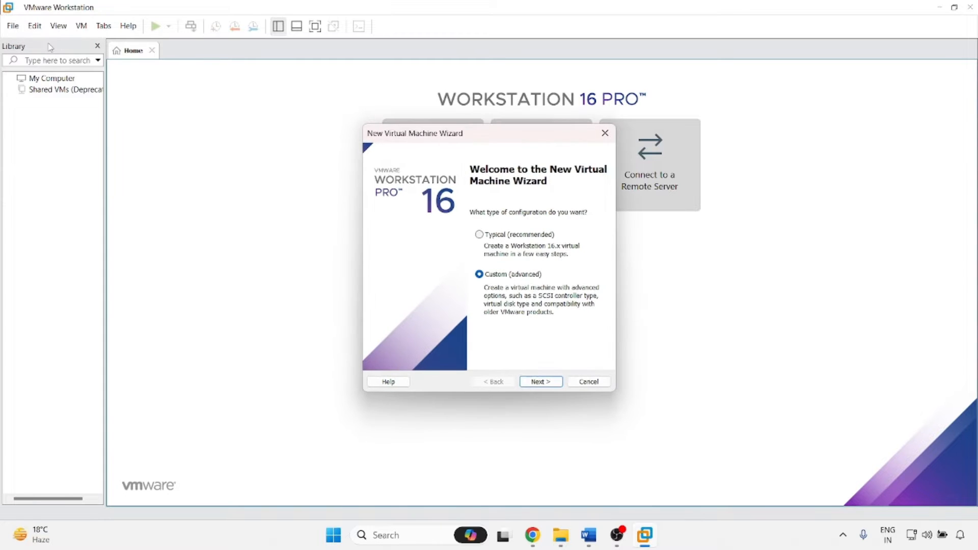
click(538, 383)
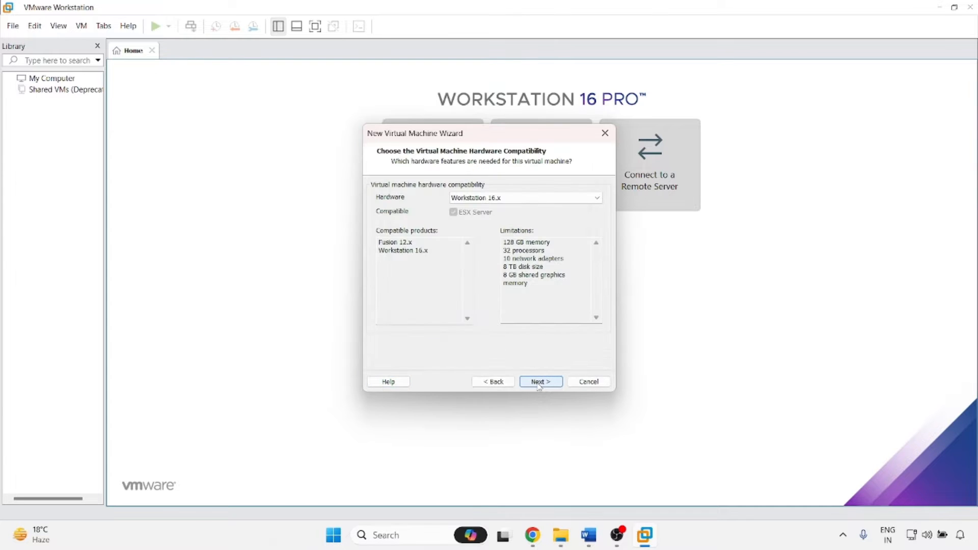
click(482, 202)
click(482, 201)
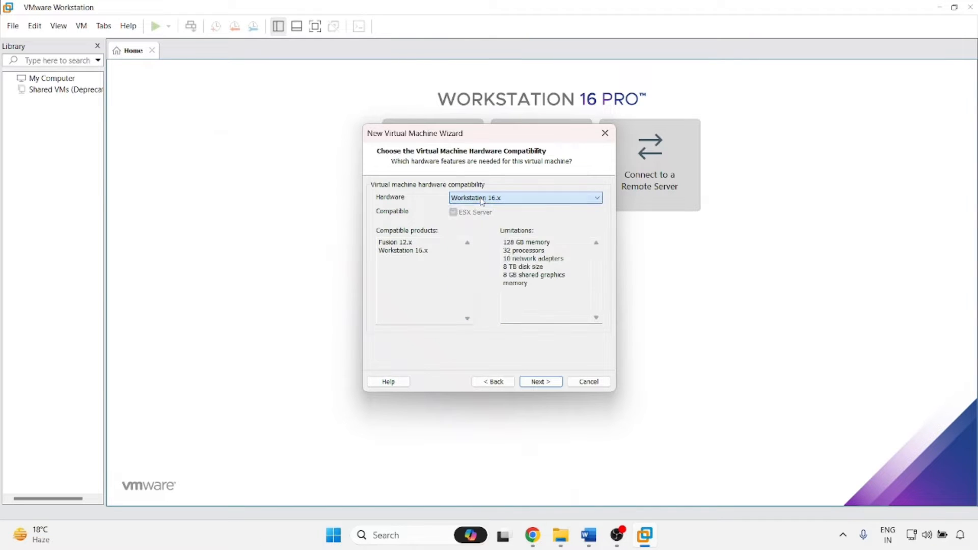
click(546, 383)
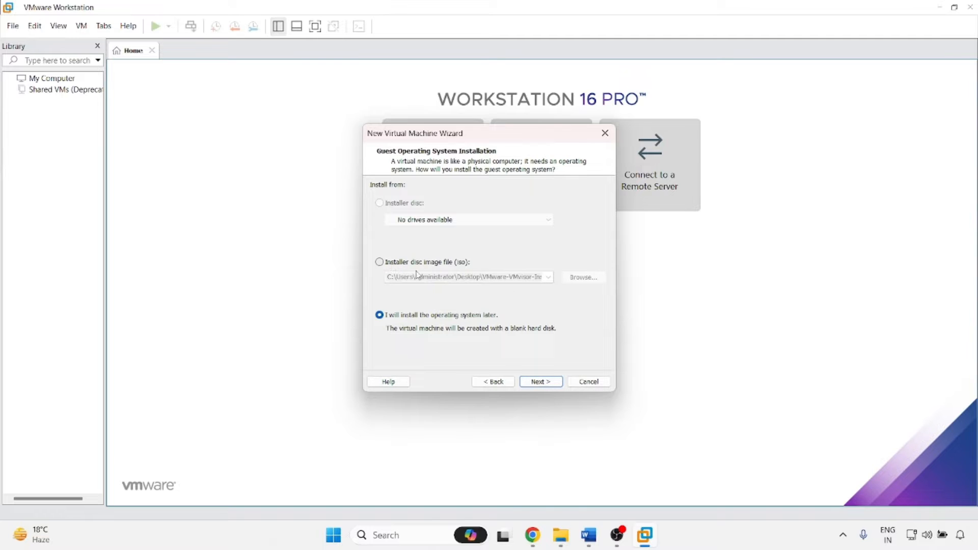
Use the Windows Server 2022 ISO from D:\iso as the installer disc image.
click(400, 266)
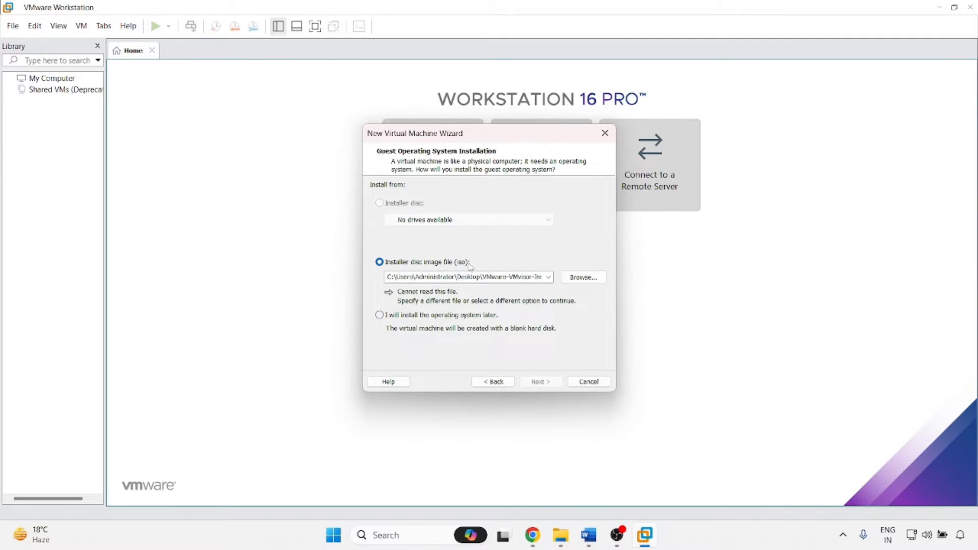
click(582, 279)
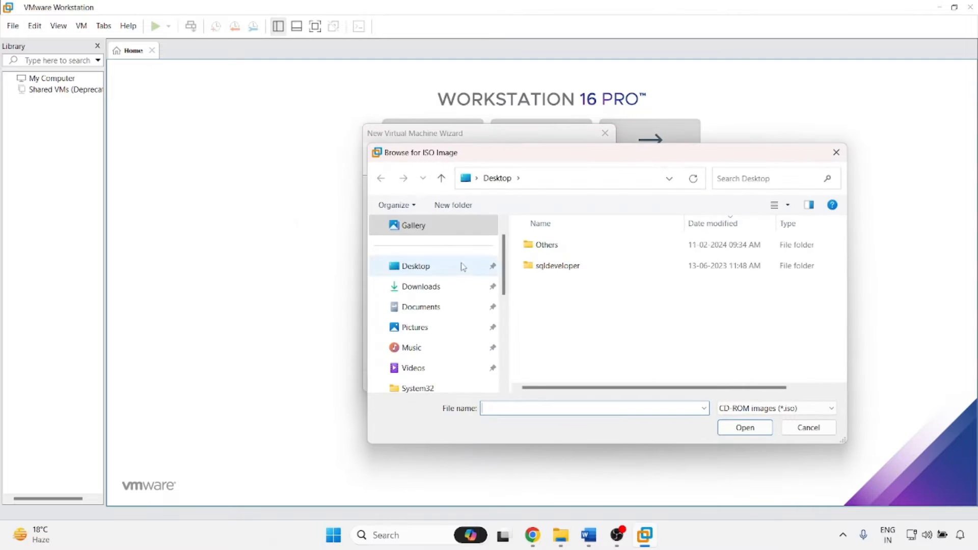
scroll(410, 317, down, 5)
click(428, 328)
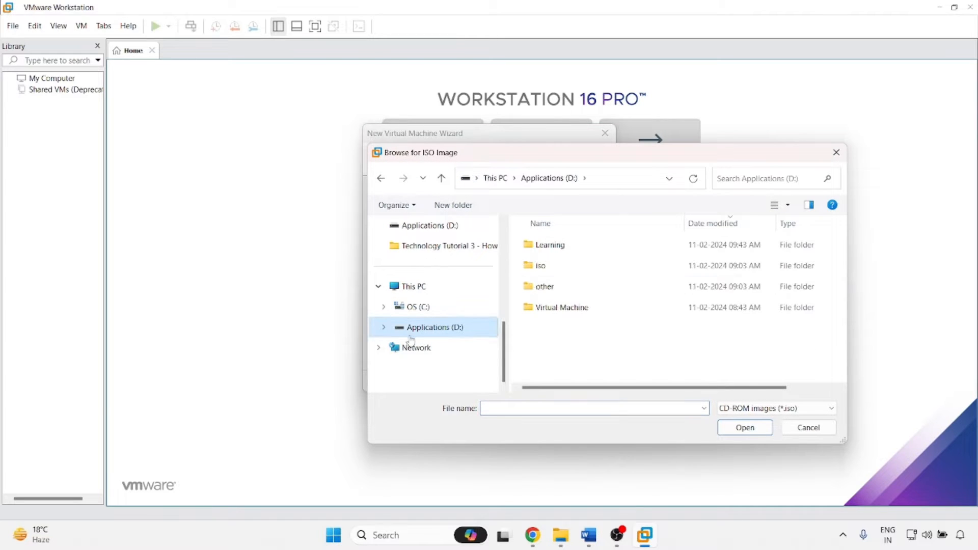
click(534, 270)
double_click(534, 270)
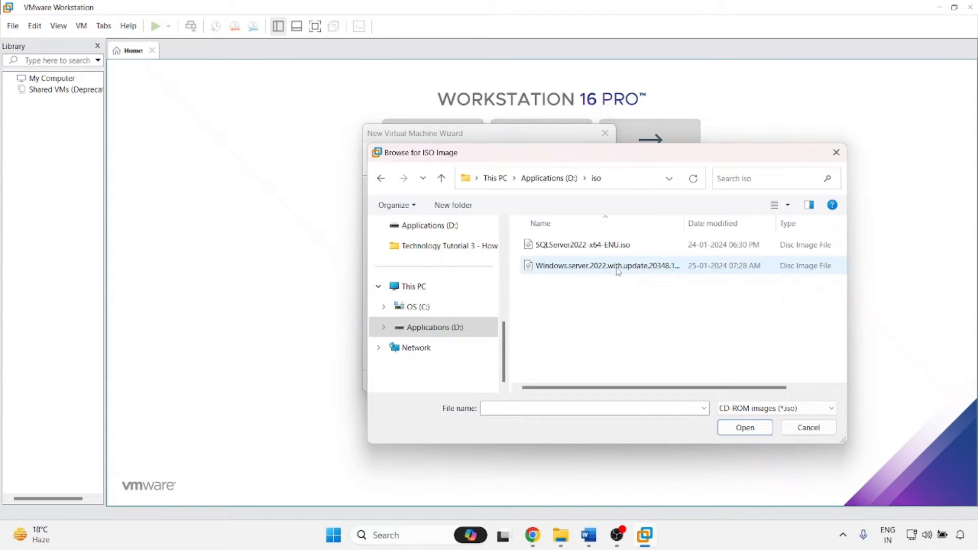
click(616, 267)
click(745, 429)
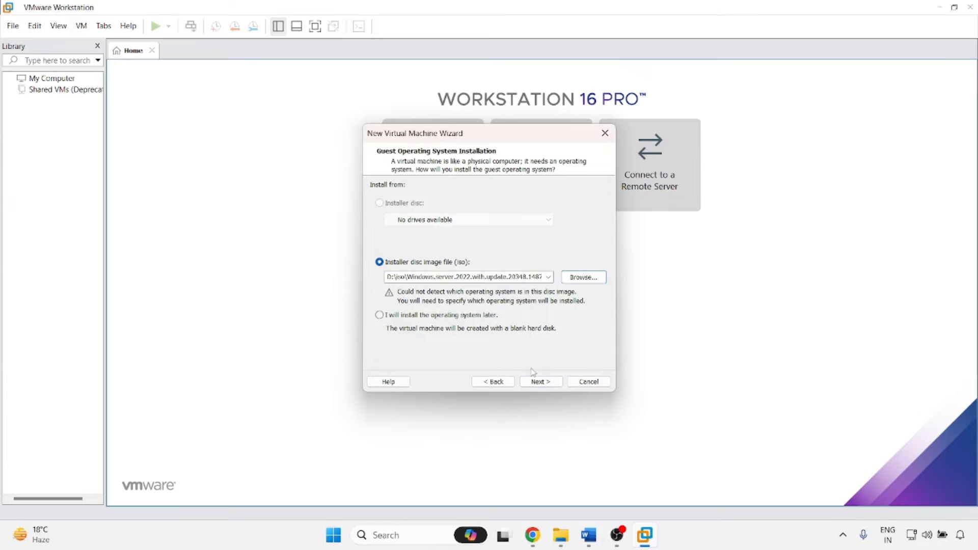
click(538, 382)
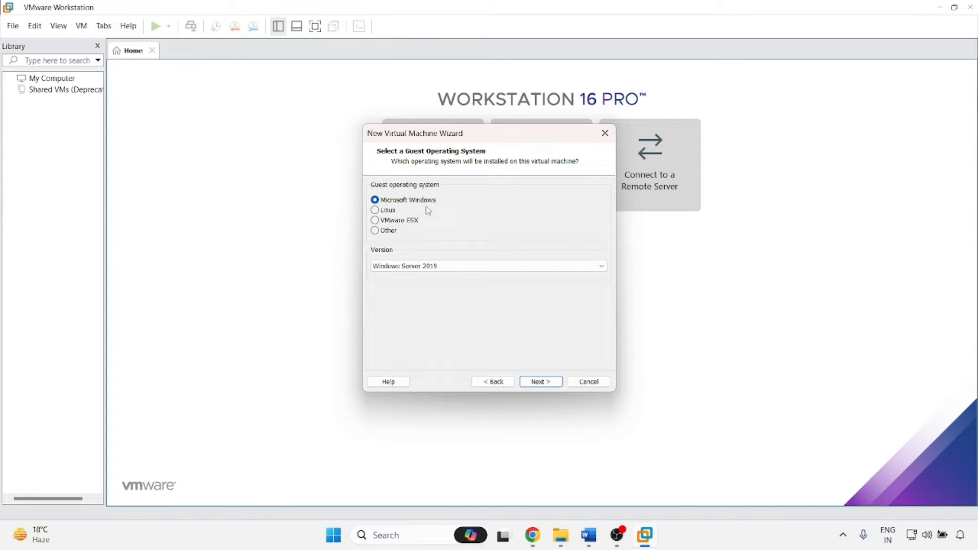
Keep Microsoft Windows with Windows Server 2019 as the guest operating system version.
click(409, 269)
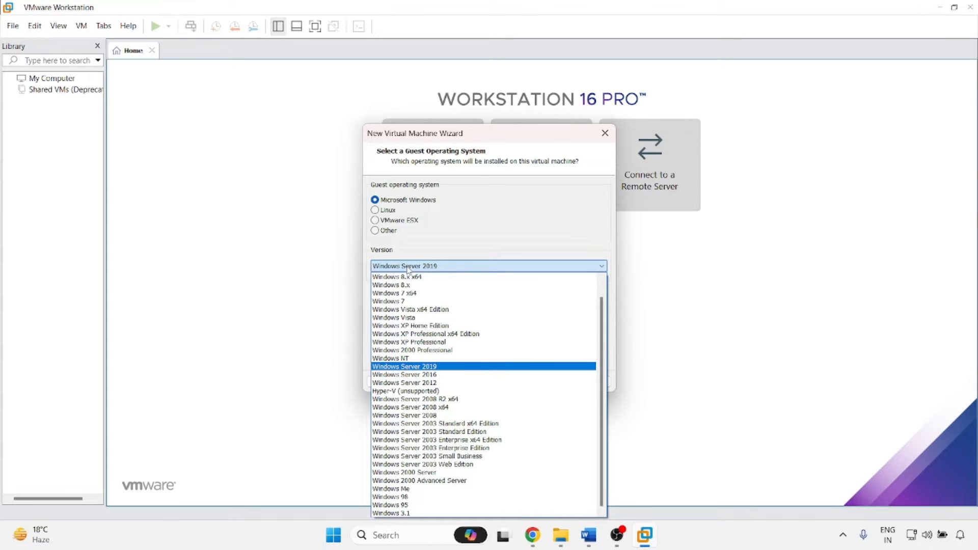
click(436, 269)
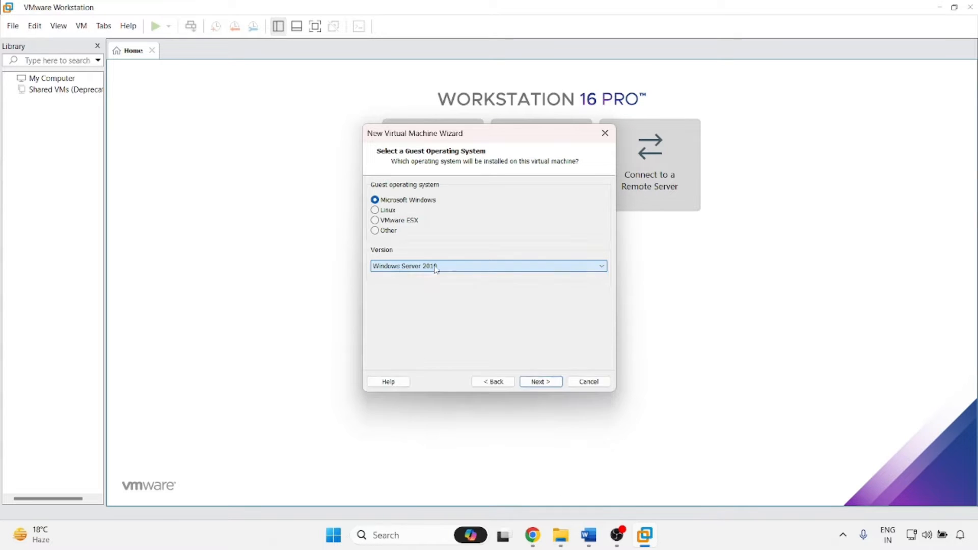
click(538, 383)
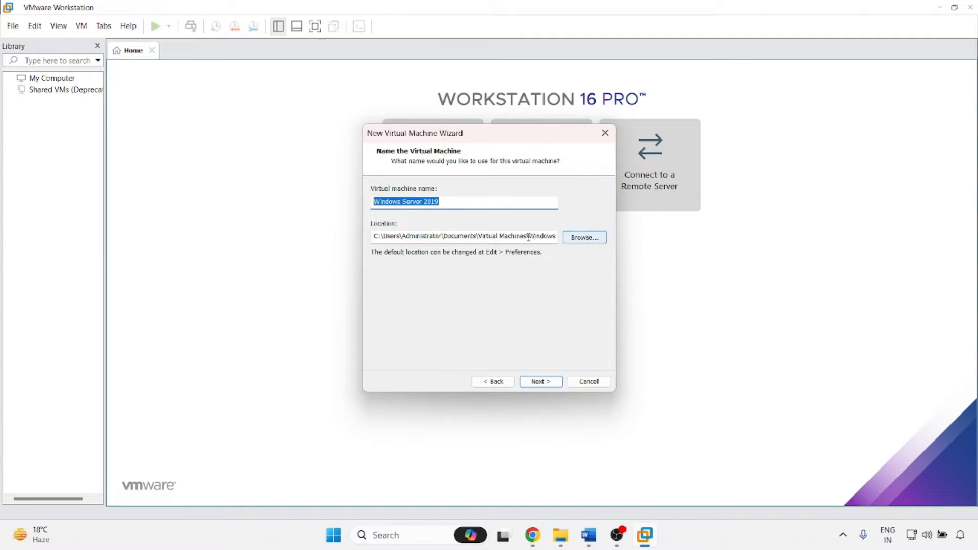
Create a new ADServer folder under D:\Virtual Machine and choose it as the VM location.
click(585, 238)
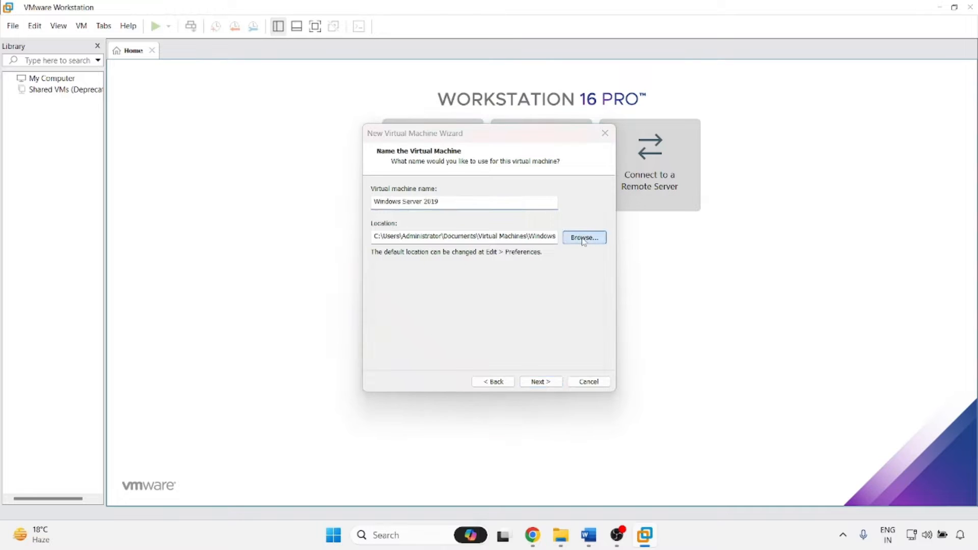
scroll(461, 267, down, 1)
scroll(461, 268, down, 5)
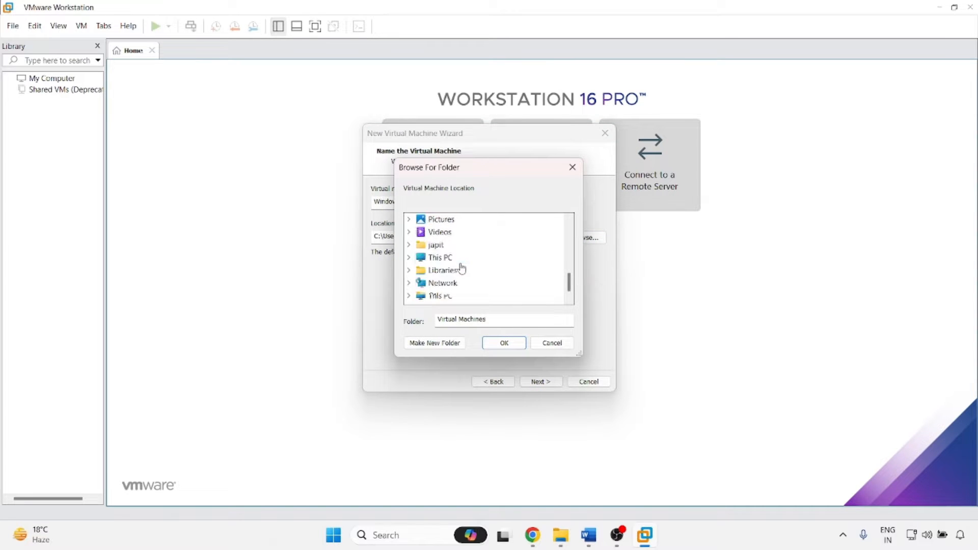
scroll(461, 267, up, 1)
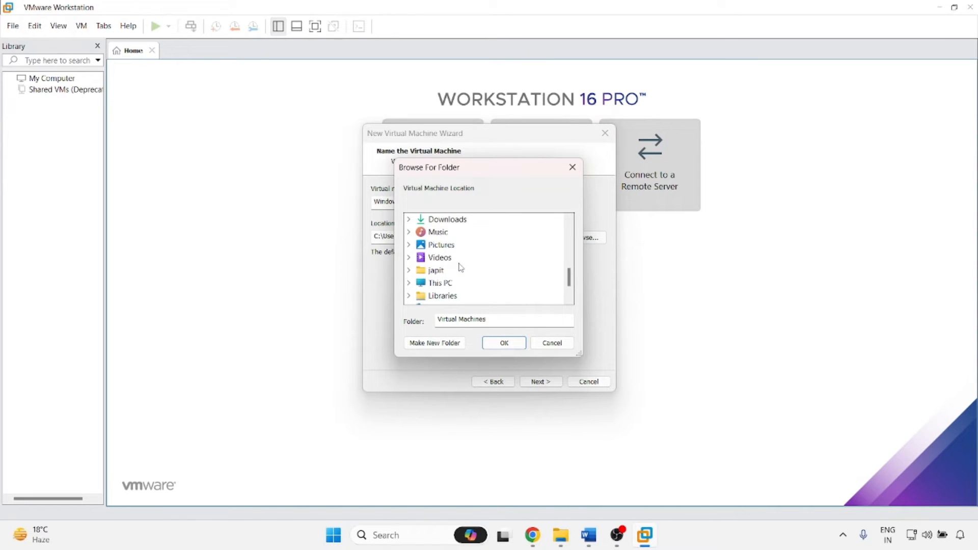
double_click(438, 283)
double_click(455, 297)
scroll(484, 265, down, 1)
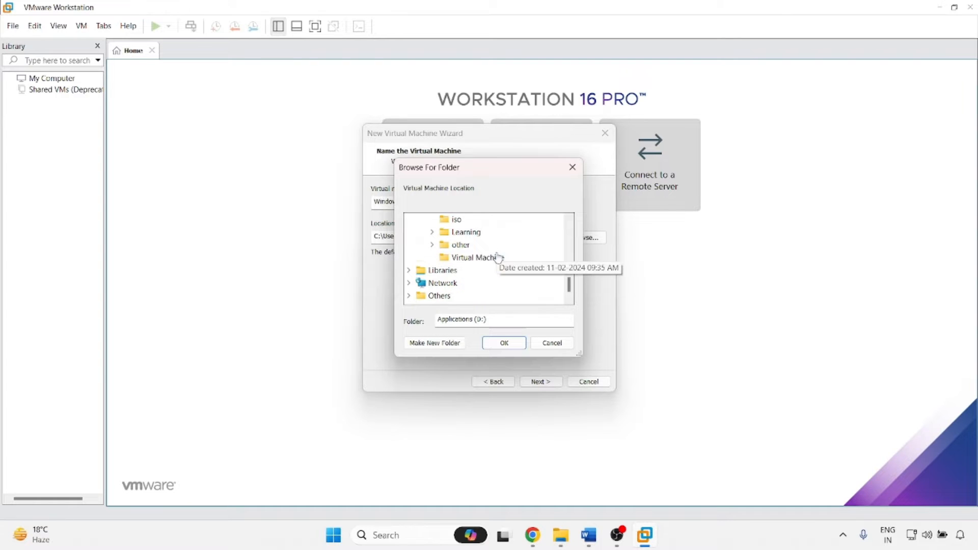
click(468, 258)
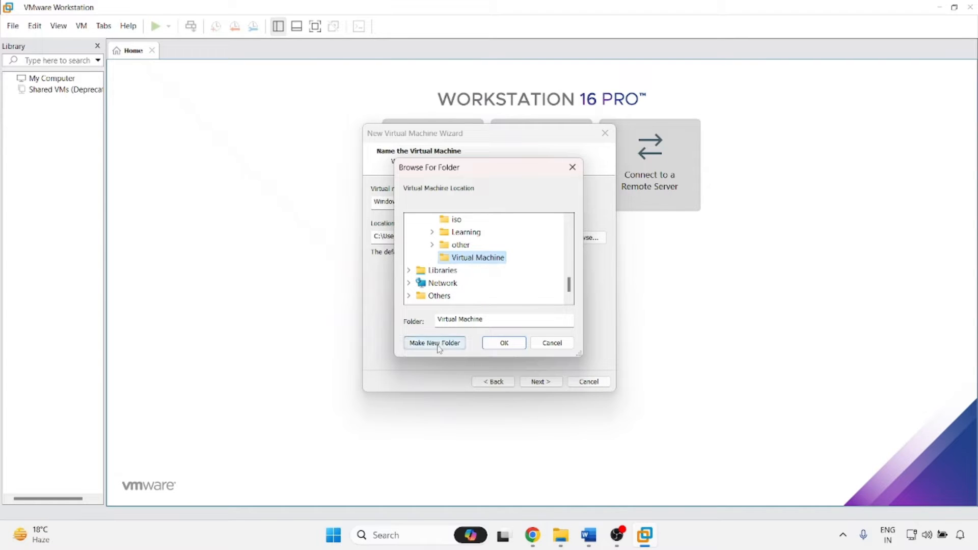
click(455, 343)
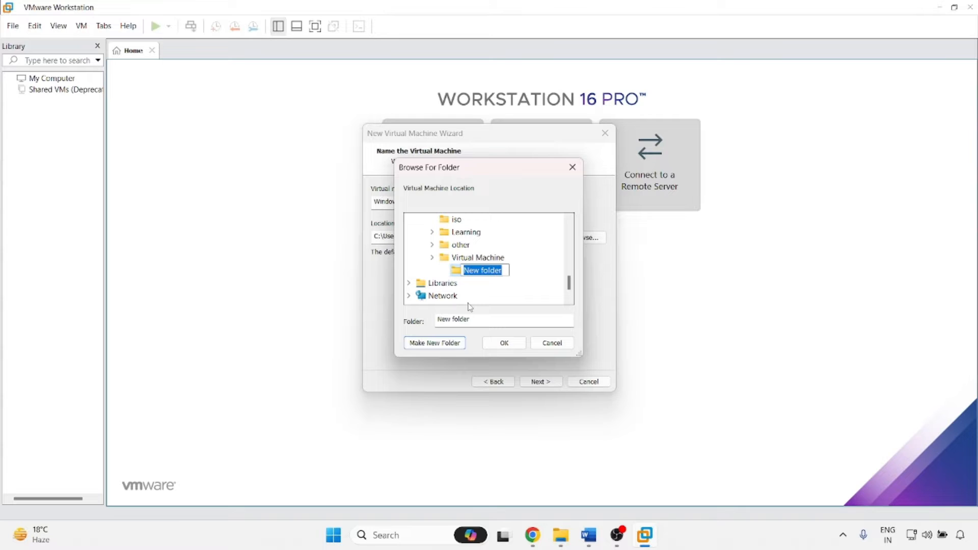
text(VDTe)
key(BackSpace)
key(BackSpace)
key(BackSpace)
key(BackSpace)
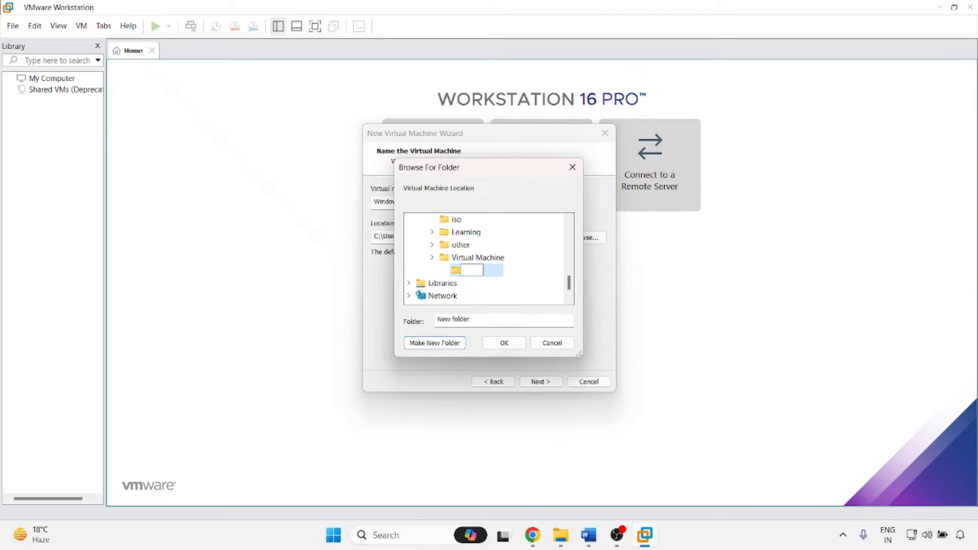
text(ADServer)
click(488, 277)
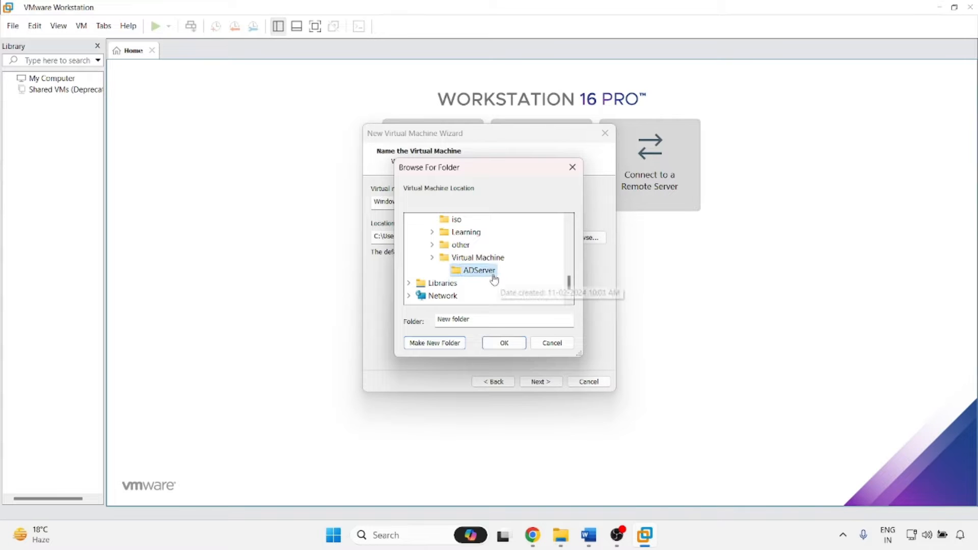
click(498, 346)
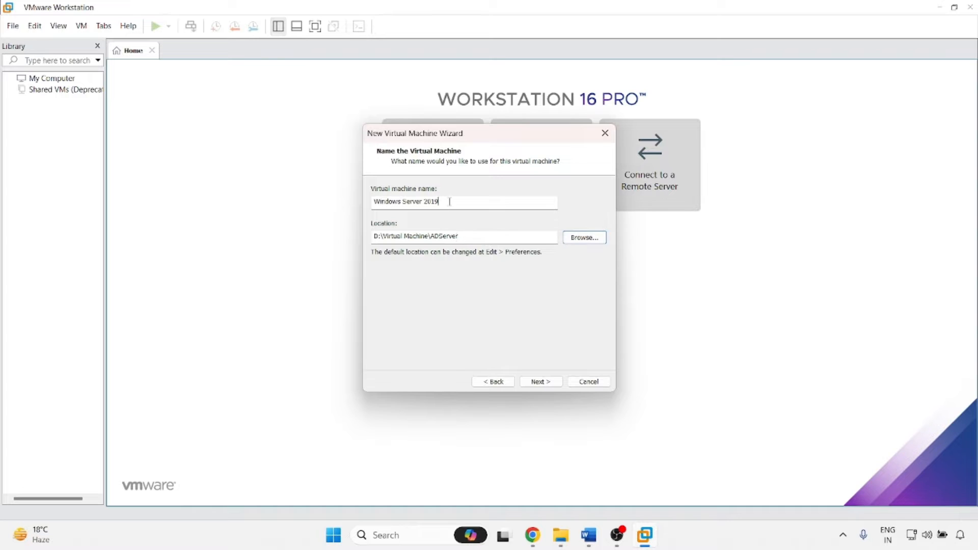
Replace the virtual machine name with ADServer.
drag(450, 201, 244, 199)
text(ADServer)
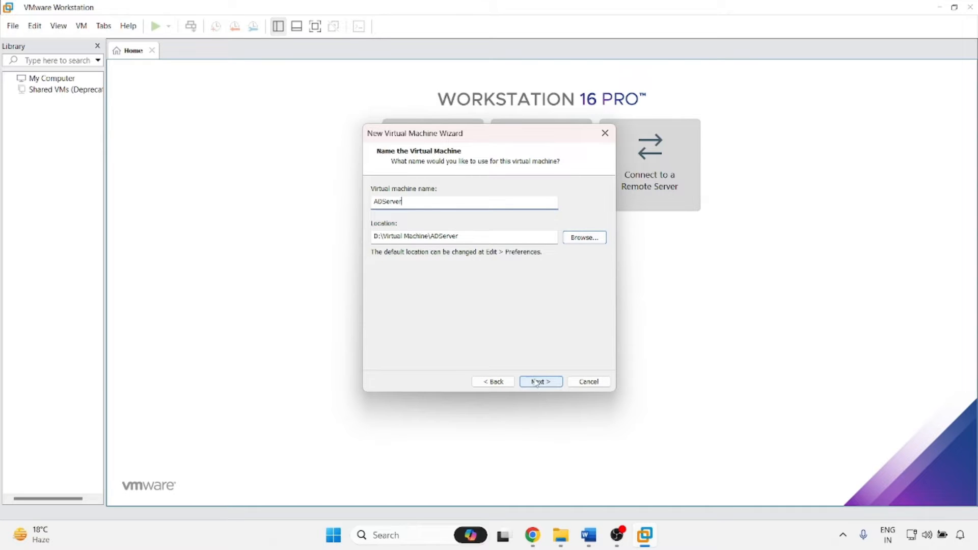
click(539, 382)
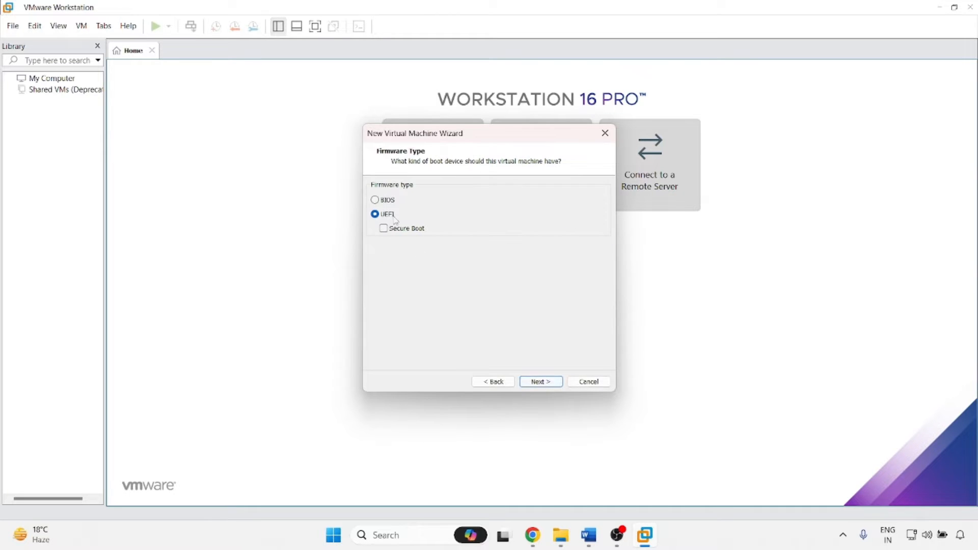
Keep UEFI firmware and set 2 cores per processor.
click(546, 384)
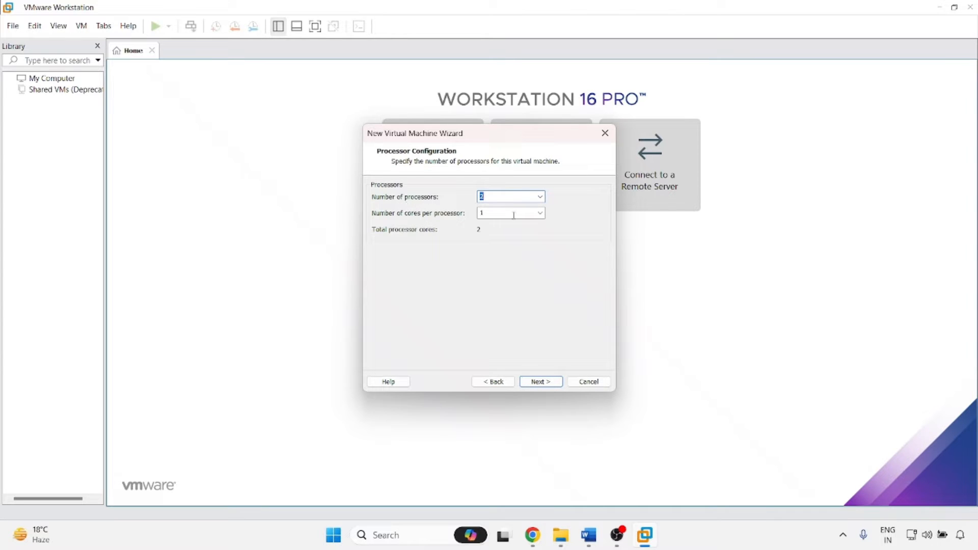
click(541, 214)
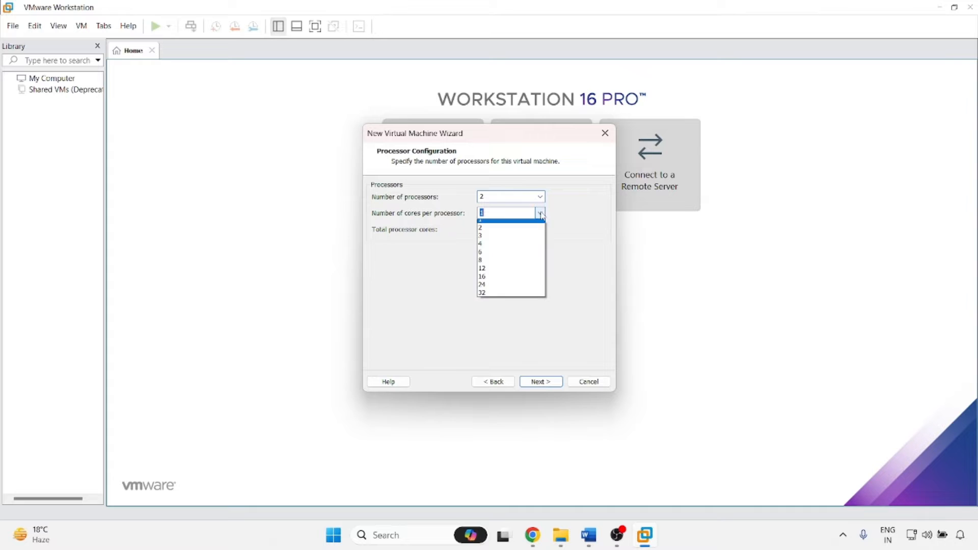
click(494, 233)
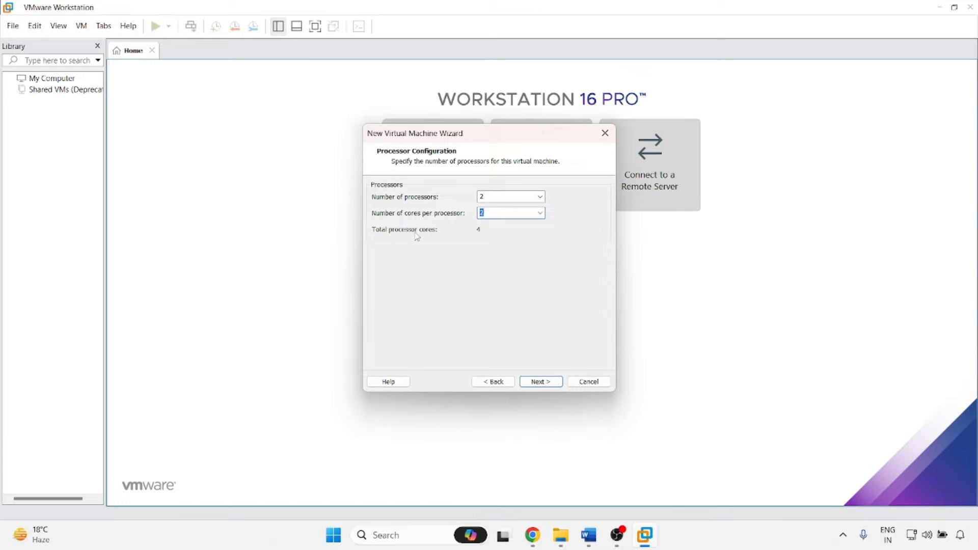
click(540, 383)
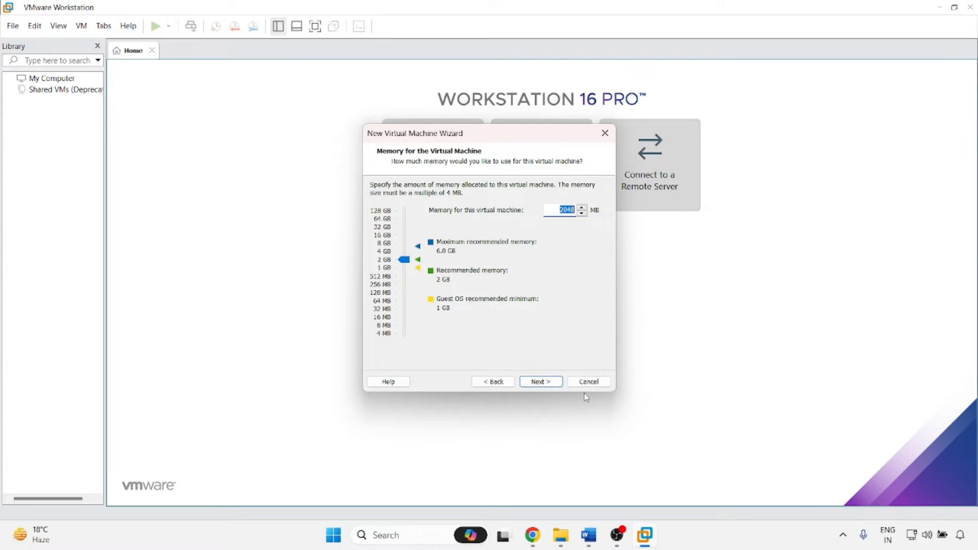
Accept 2048 MB memory, NAT networking, LSI Logic SAS controller and NVMe disk type.
click(545, 385)
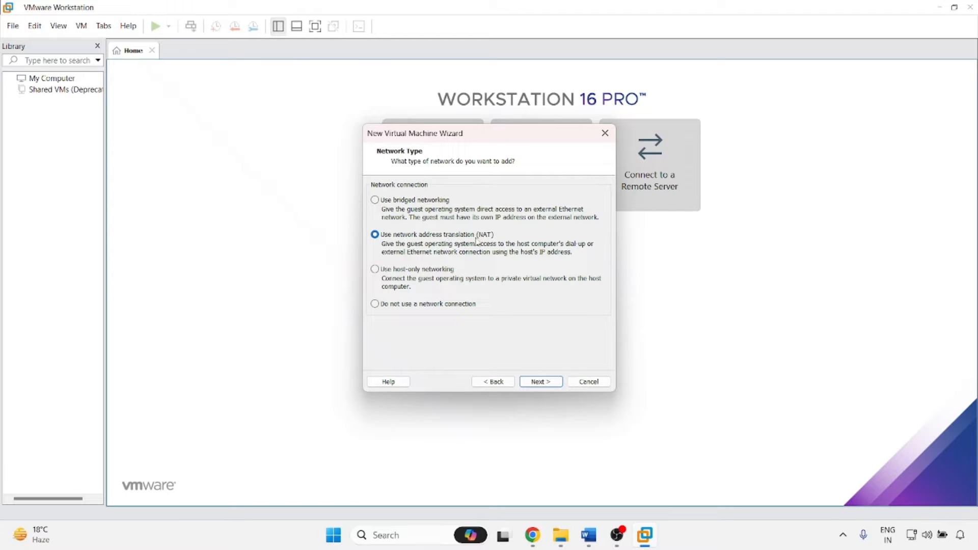
click(541, 383)
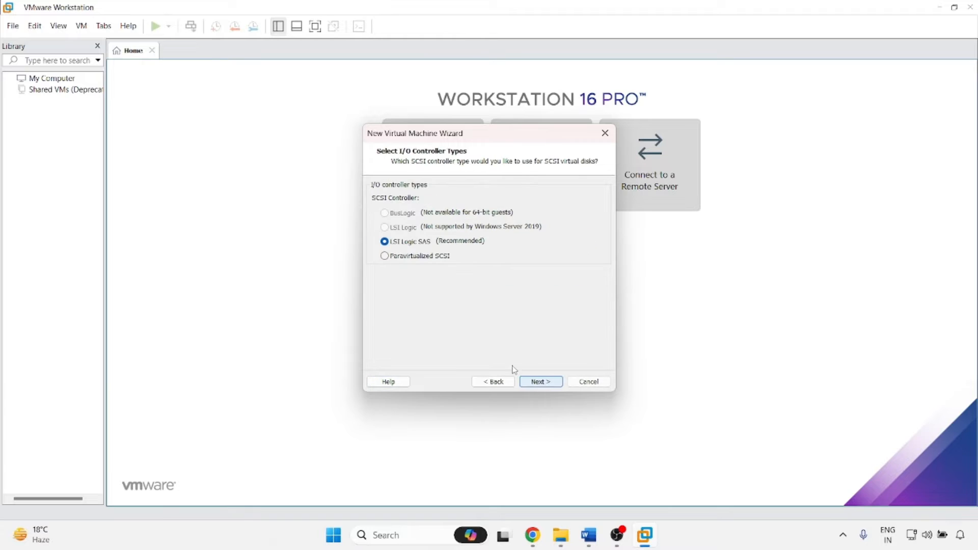
click(542, 384)
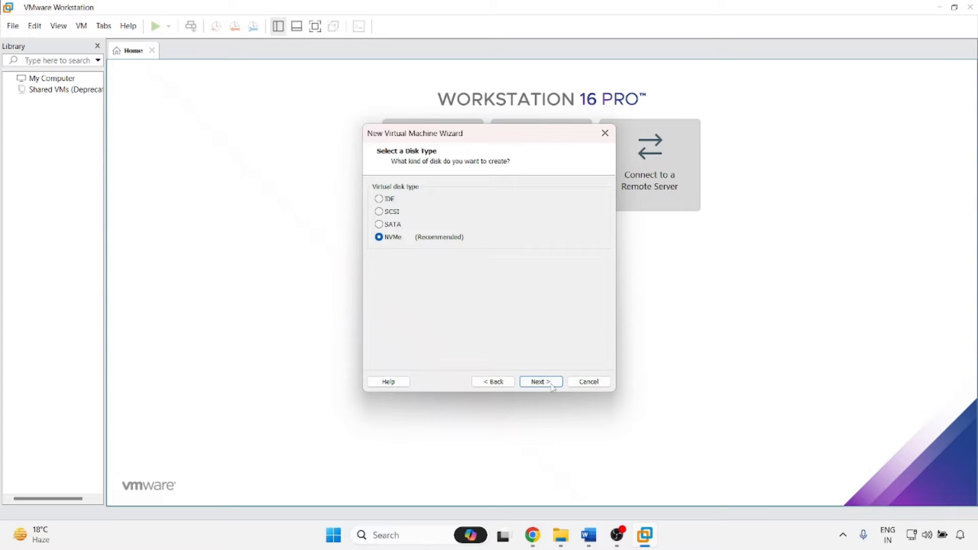
click(540, 384)
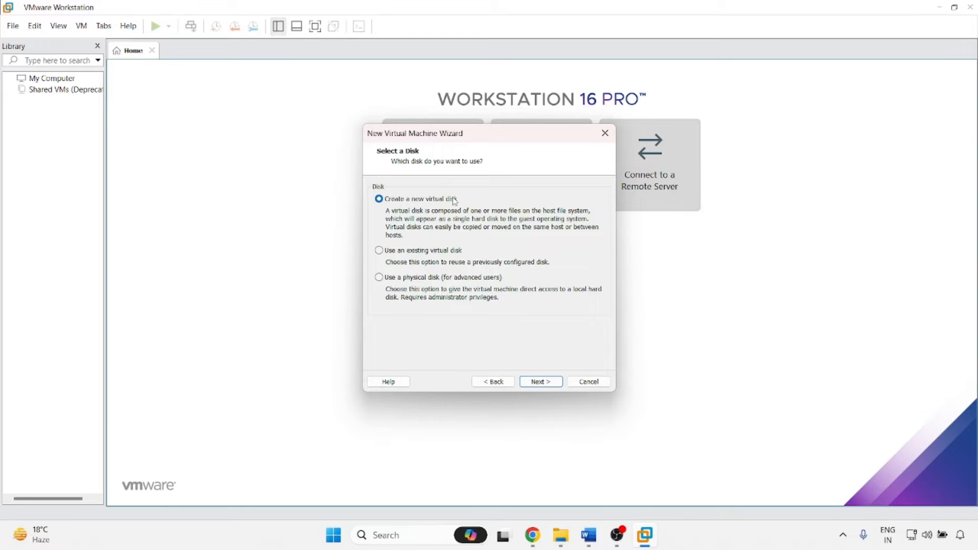
Create a new 20 GB single-file disk ADServer.vmdk, finish the wizard and power on ADServer.
click(537, 381)
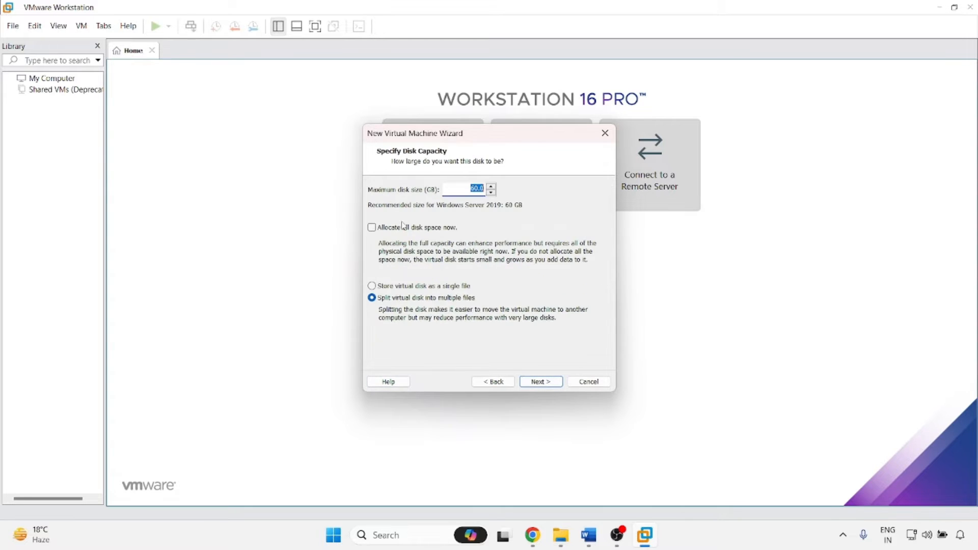
click(476, 188)
click(445, 287)
click(543, 384)
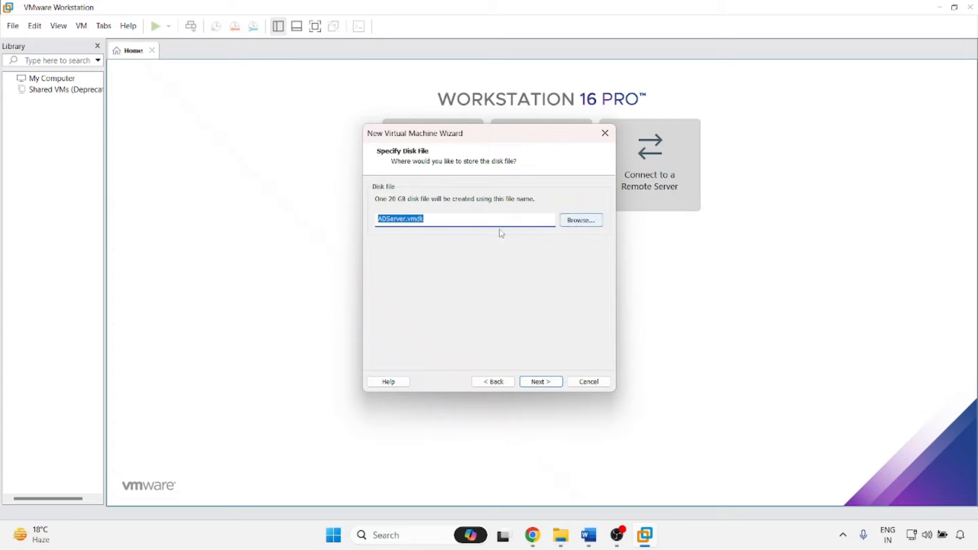
click(544, 384)
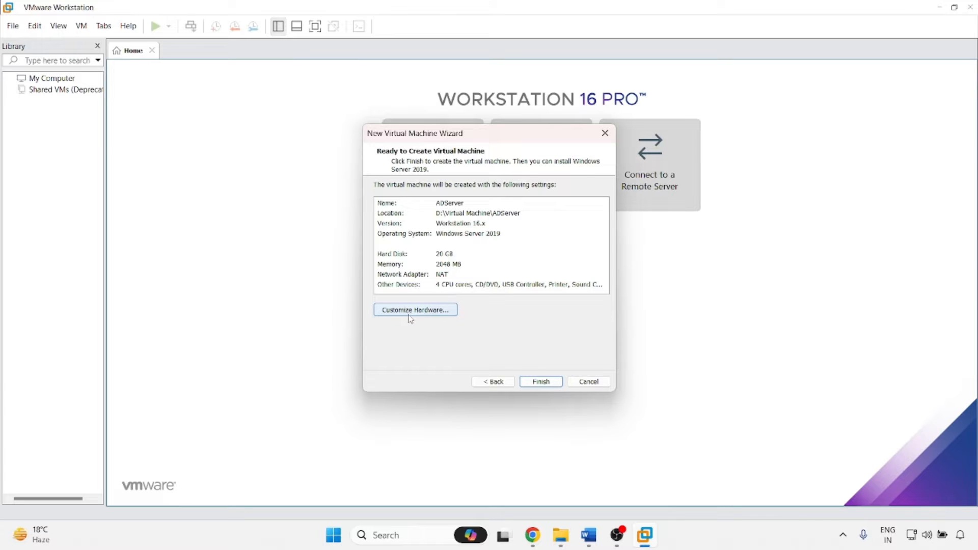
click(543, 384)
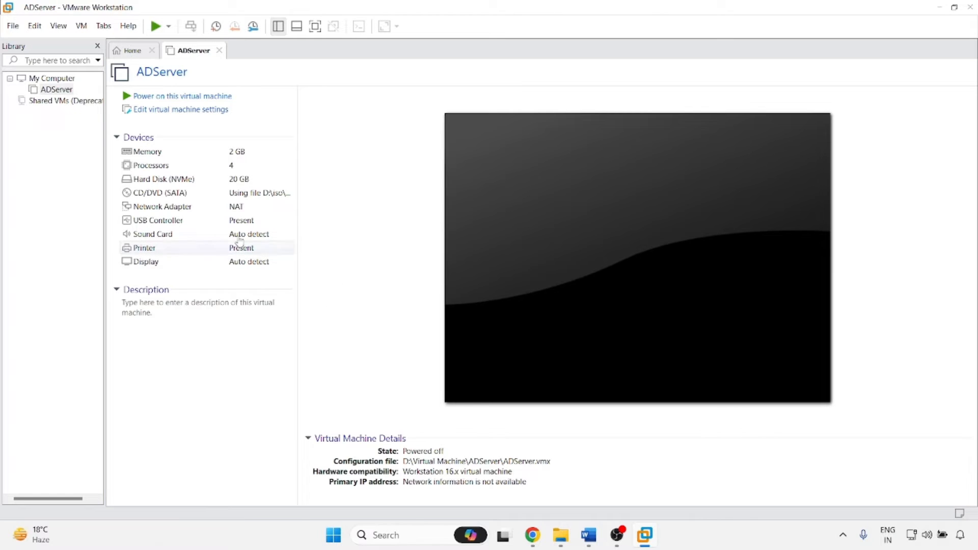
click(162, 96)
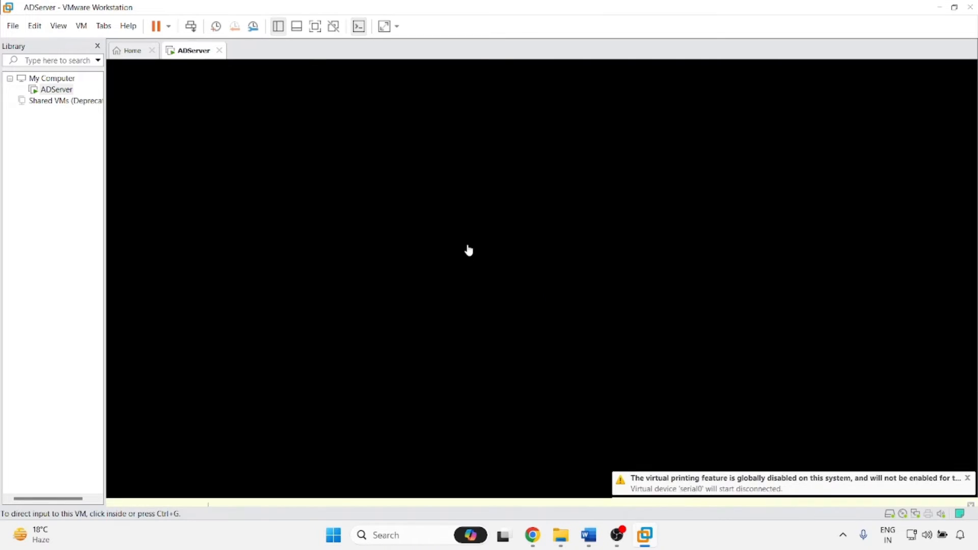
Boot the VM from the installation disc and start Windows setup in English.
click(967, 452)
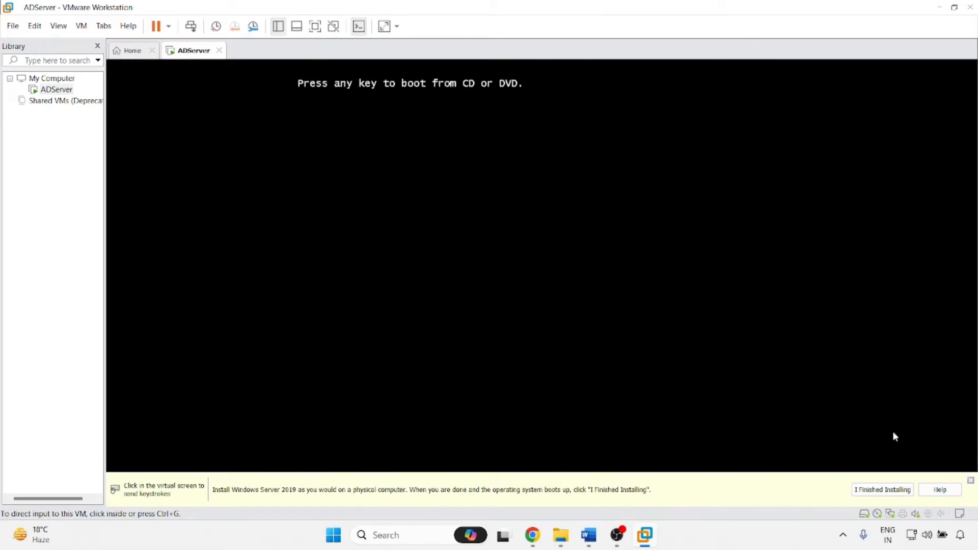
click(895, 436)
key(Return)
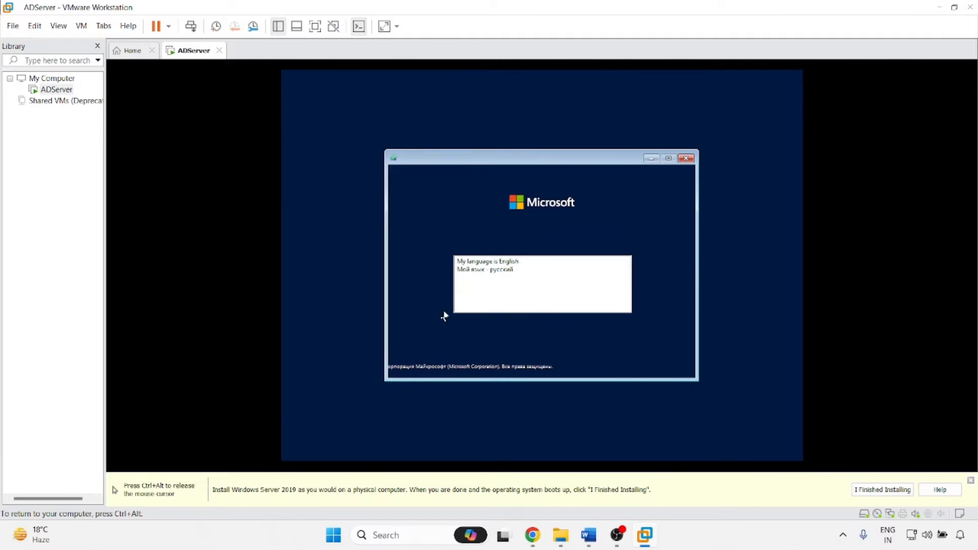
click(488, 263)
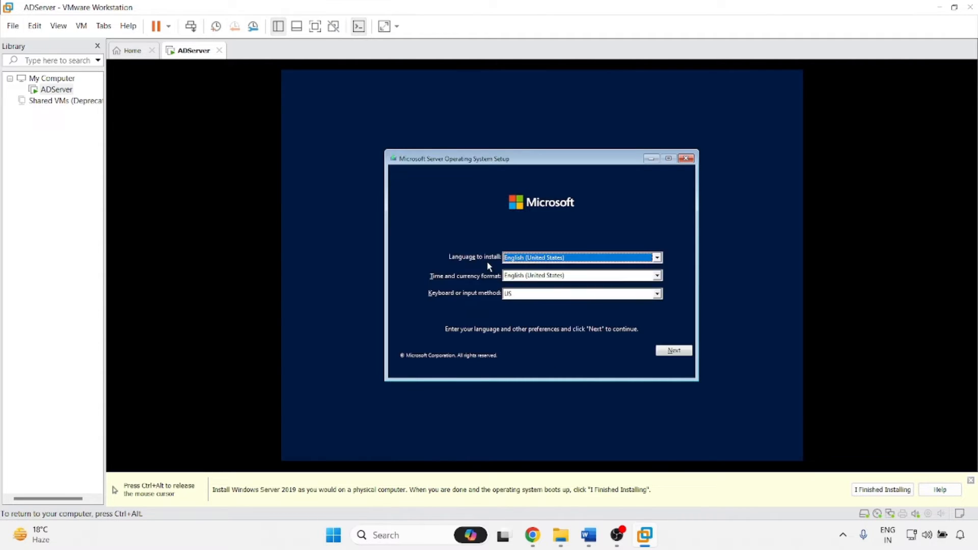
click(668, 351)
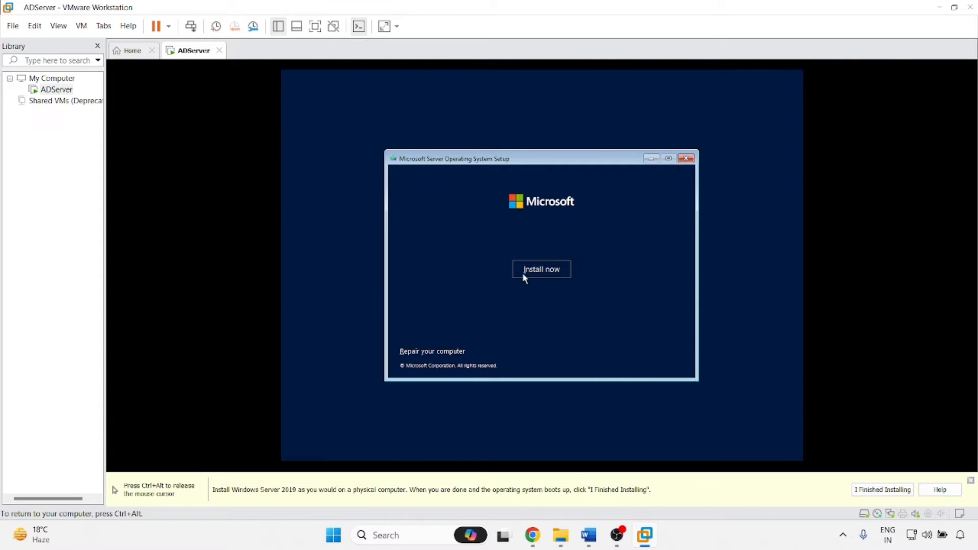
click(545, 269)
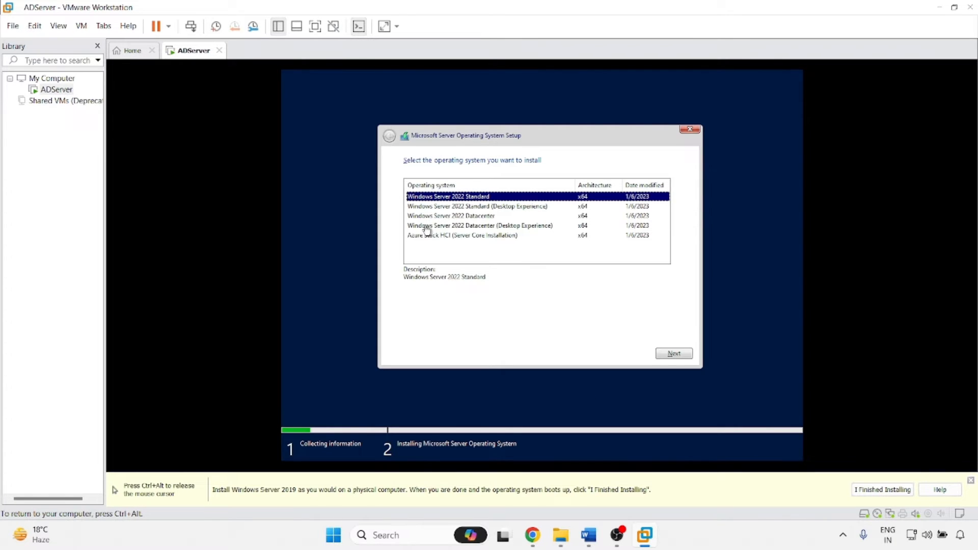
Choose Windows Server 2022 Datacenter (Desktop Experience) and accept the license terms.
click(453, 227)
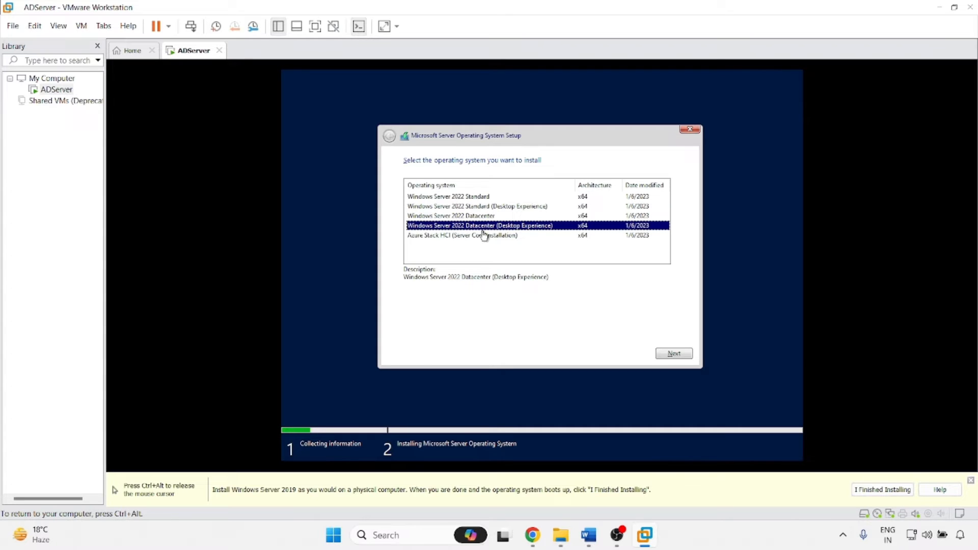
click(675, 356)
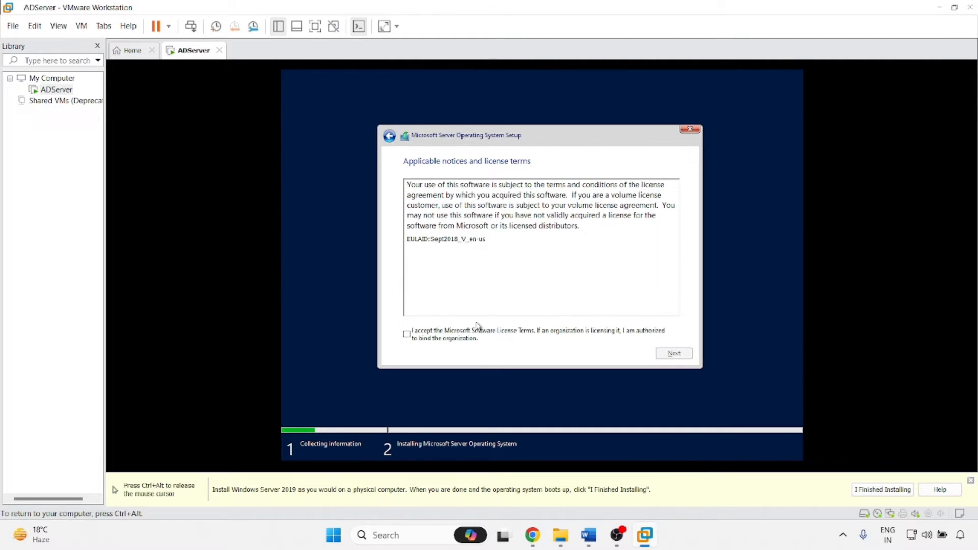
click(427, 335)
click(678, 356)
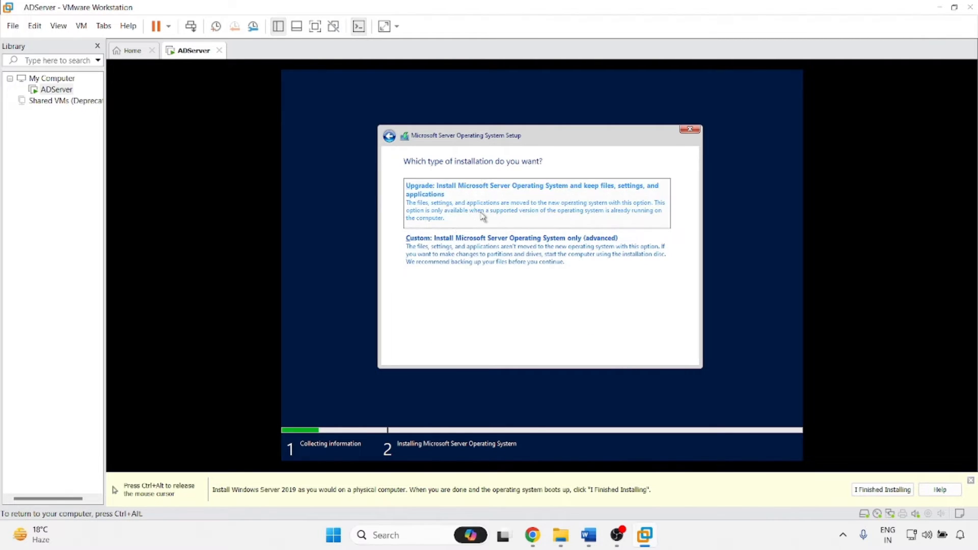
Create a 20480 MB partition on Drive 0 for a custom install and start installing.
click(456, 251)
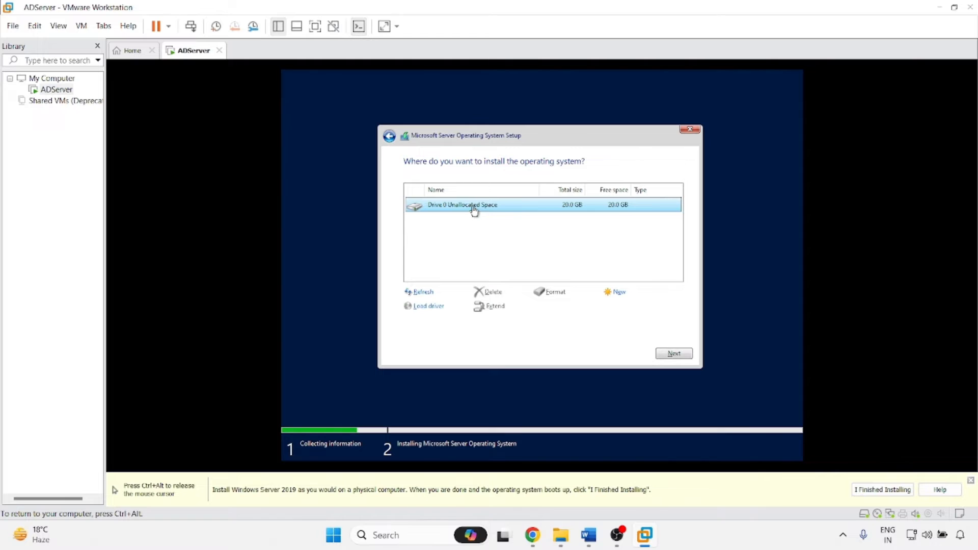
click(619, 293)
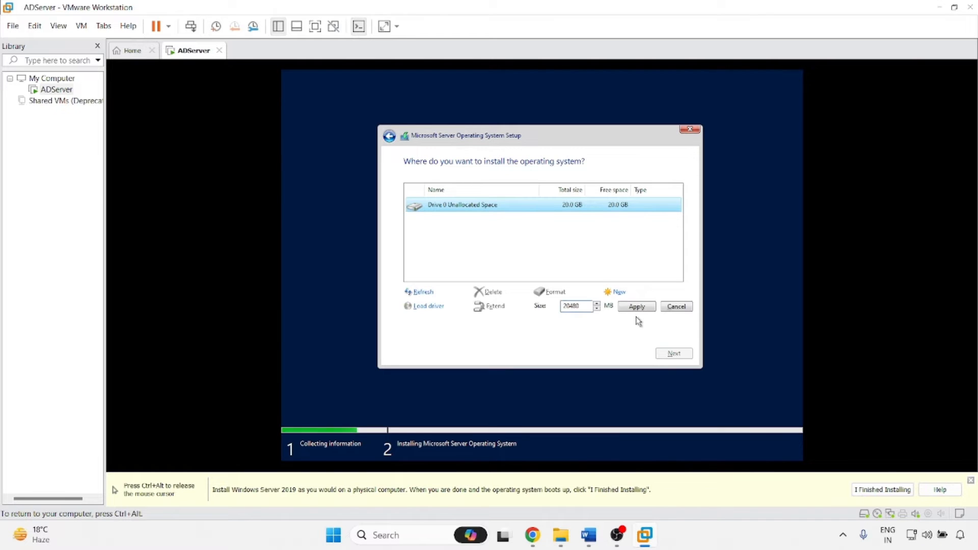
click(637, 307)
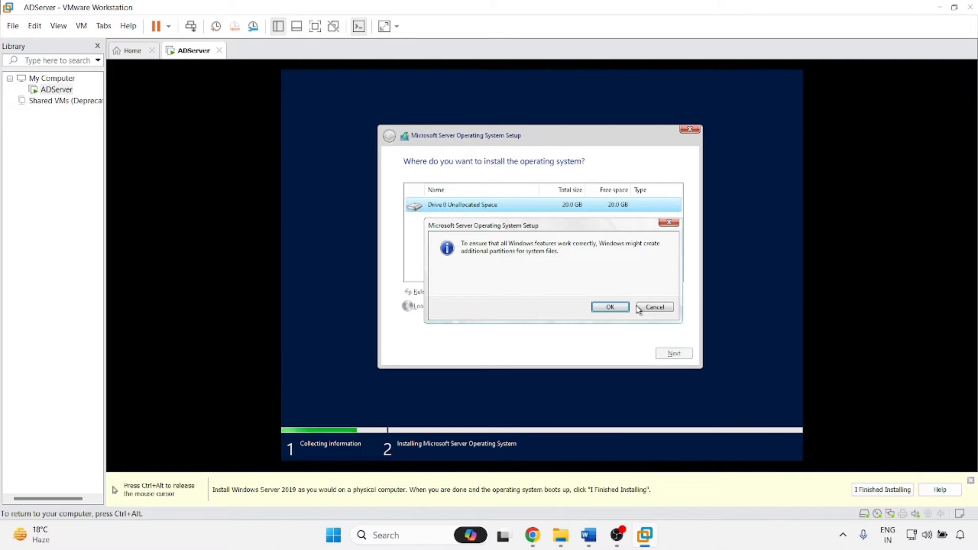
click(610, 307)
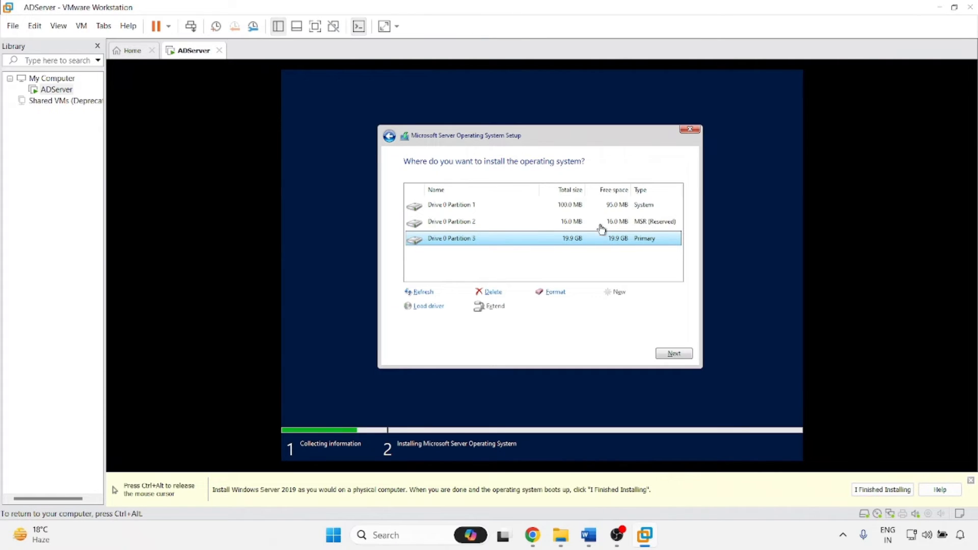
click(674, 354)
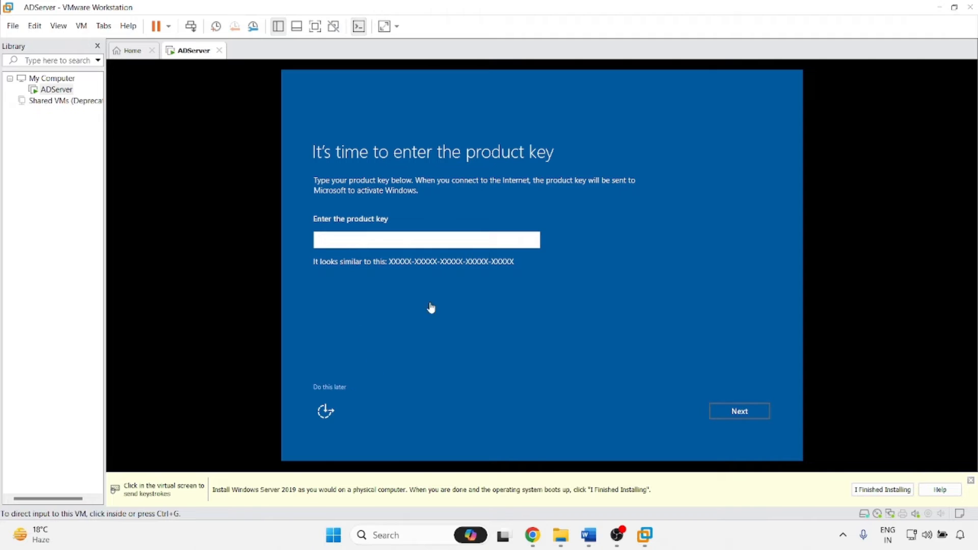
Skip the product key and set and confirm the built-in Administrator password.
click(334, 392)
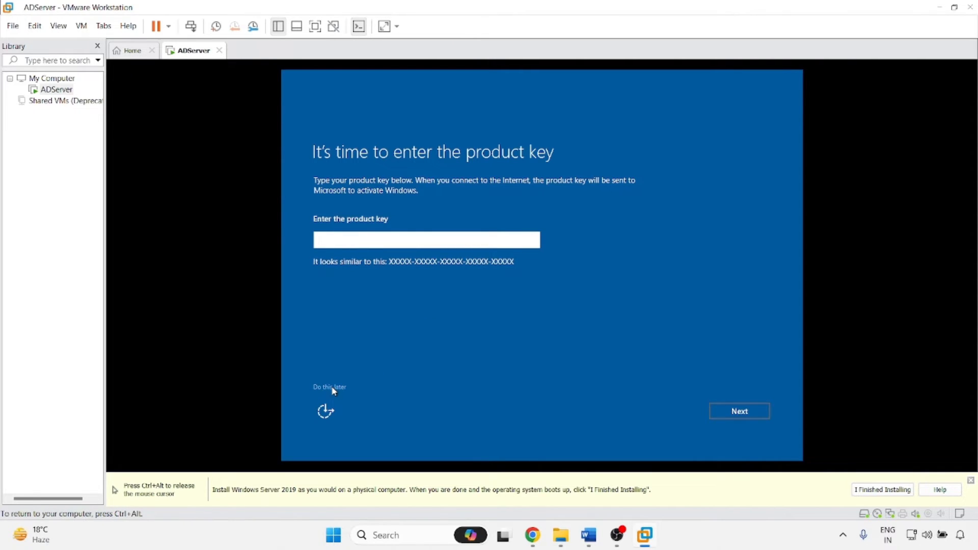
click(334, 391)
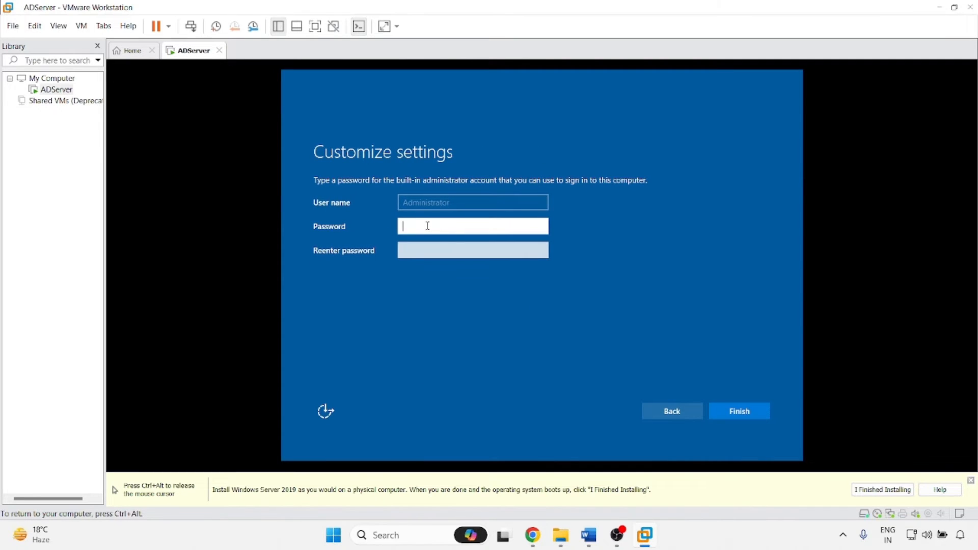
text(P)
key(Tab)
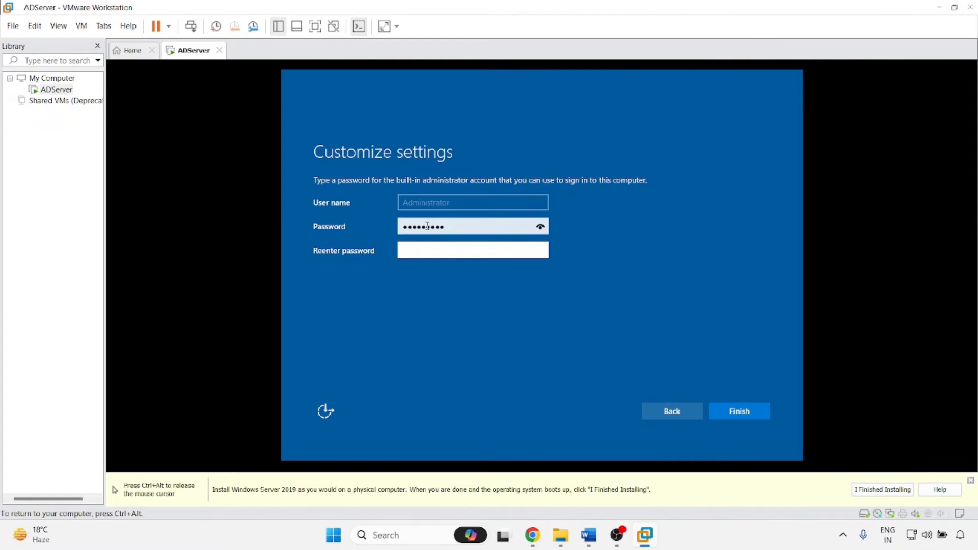
text(P@)
key(Return)
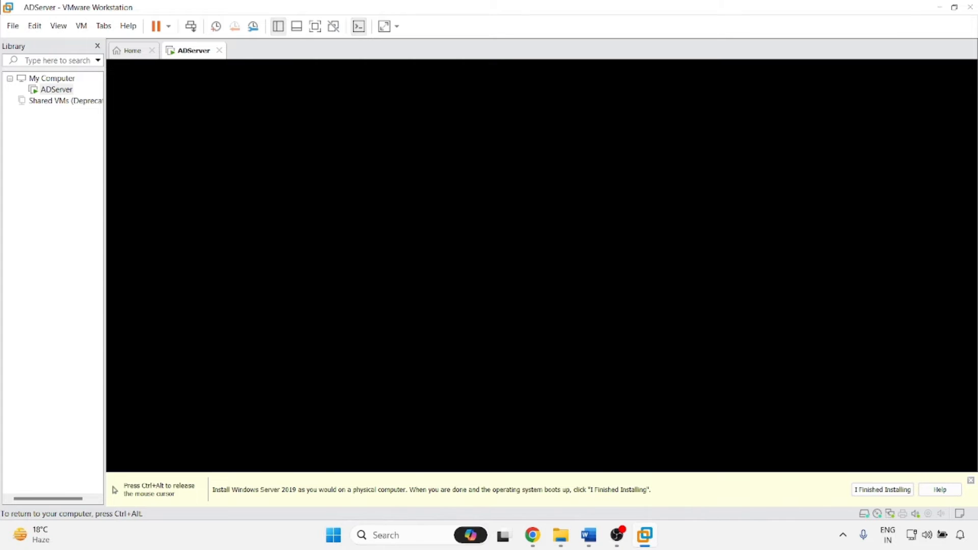
Sign in as Administrator and mark the VMware installation as finished.
key(ctrl+alt)
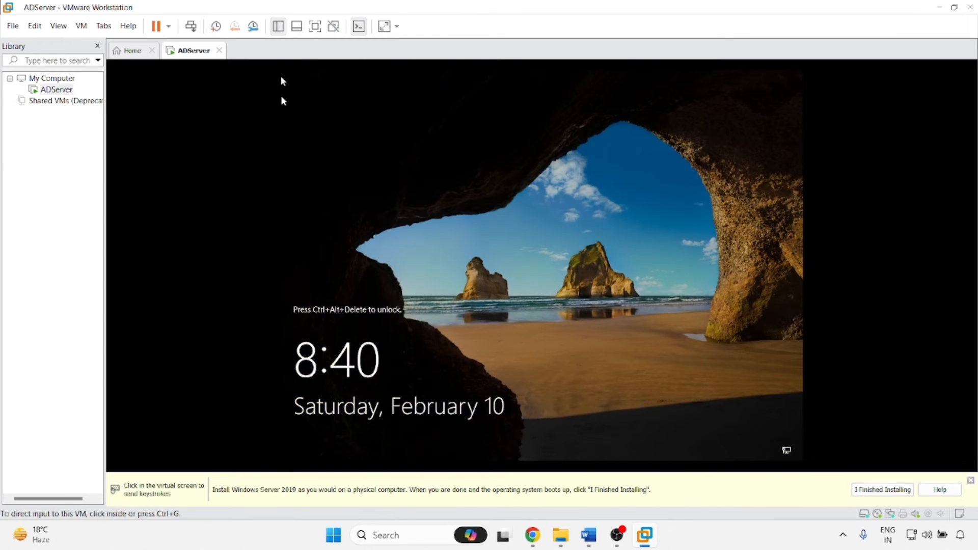
click(191, 26)
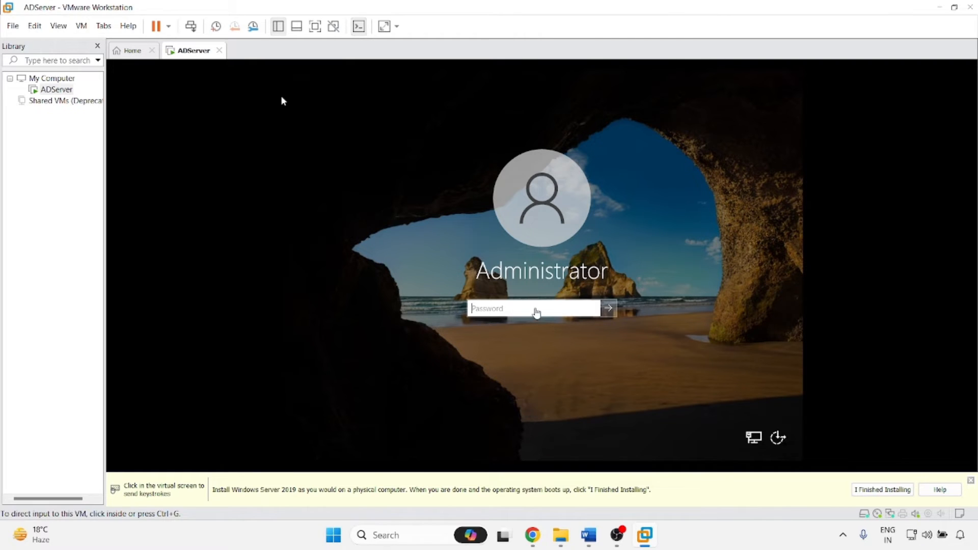
click(535, 308)
text(Pa)
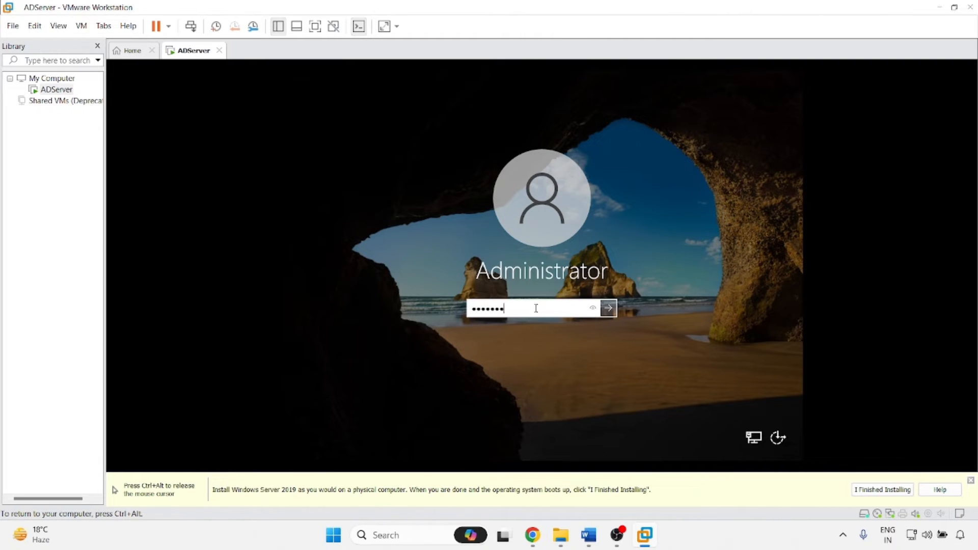
key(Return)
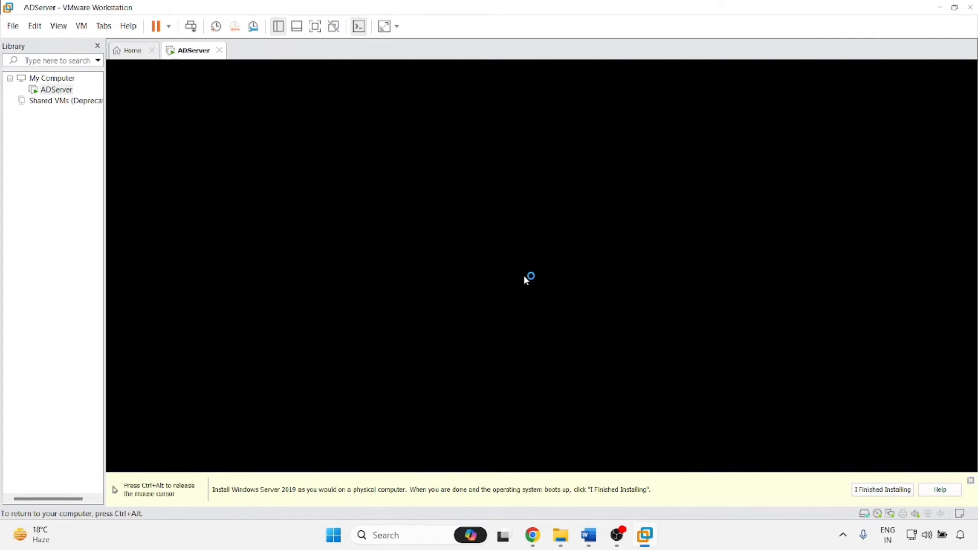
key(ctrl+alt)
click(882, 489)
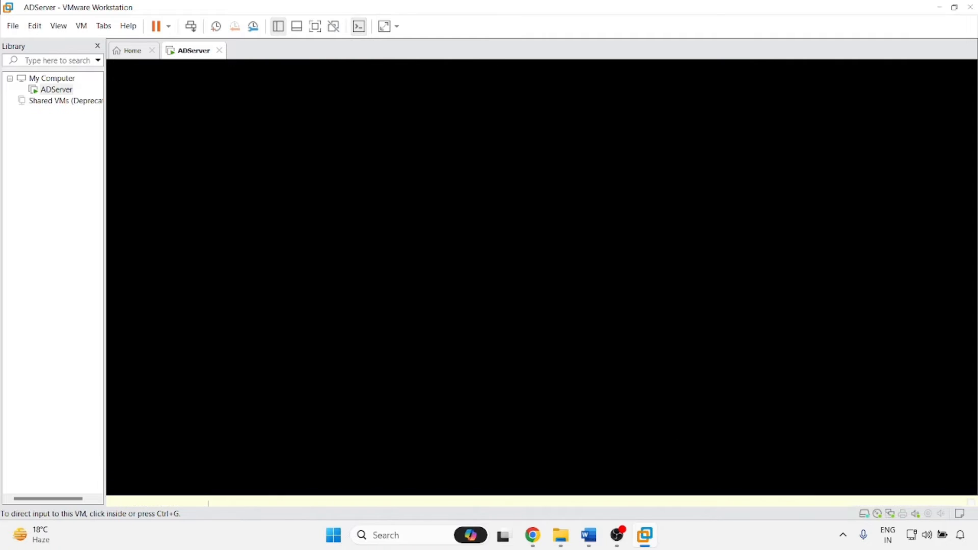
click(409, 319)
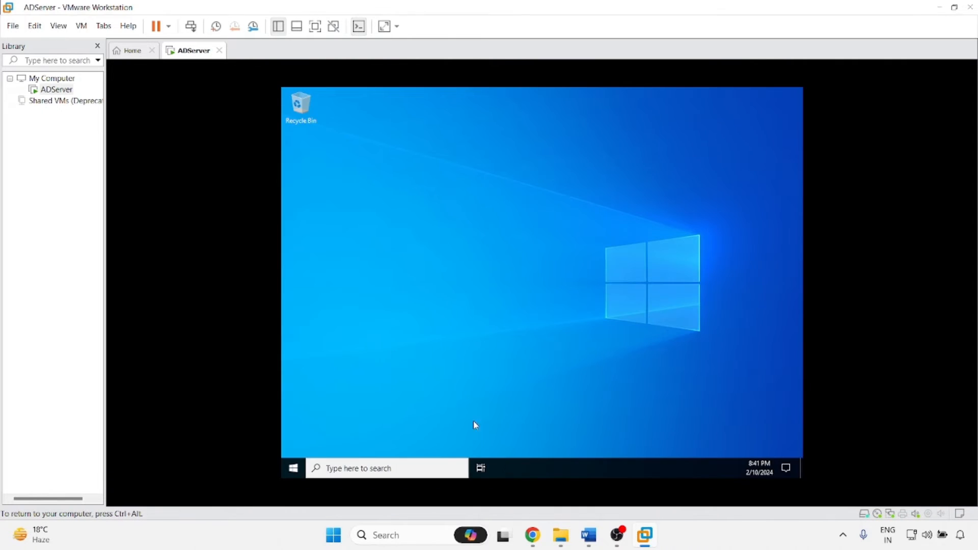
Run ipconfig in a guest command prompt, showing IPv4 192.168.61.161 and gateway 192.168.61.2.
right_click(293, 471)
click(314, 423)
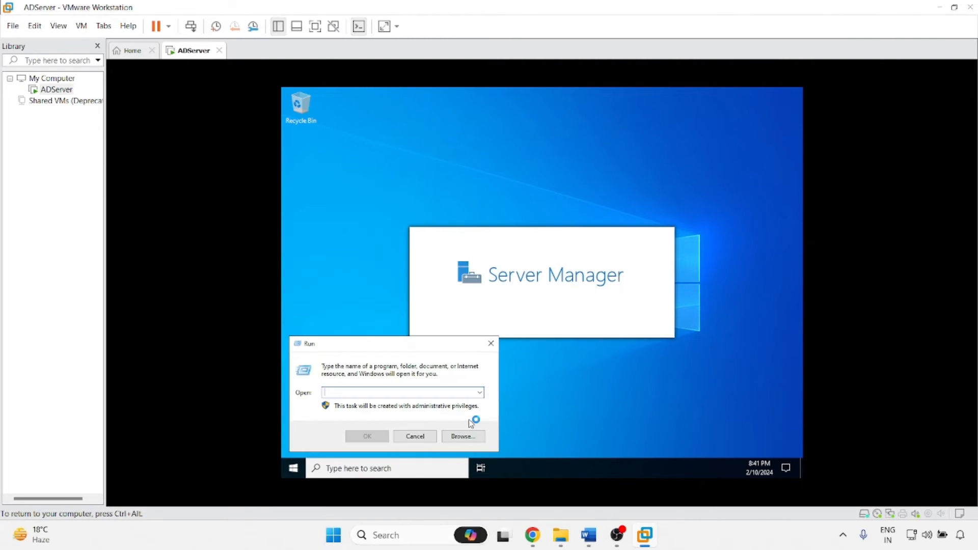
text(cmd)
key(Return)
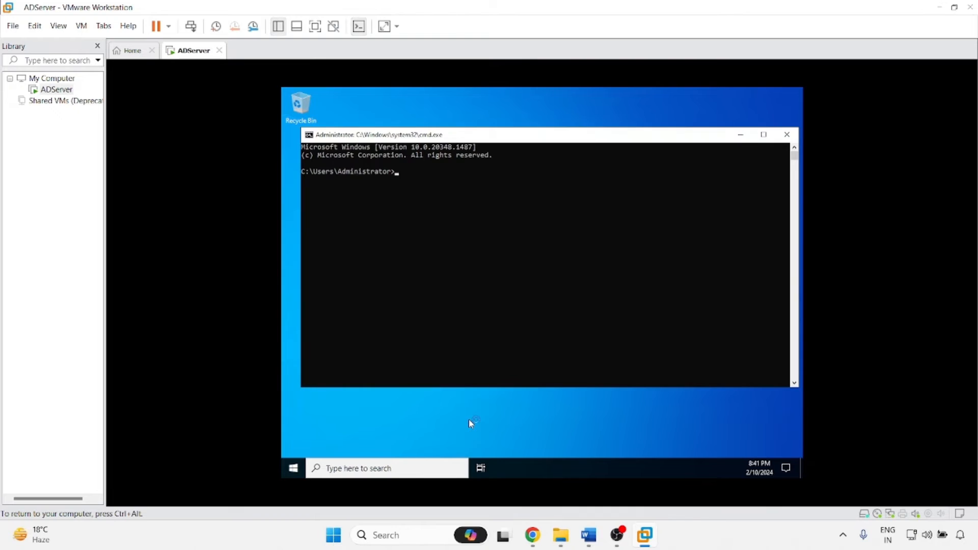
text(ip)
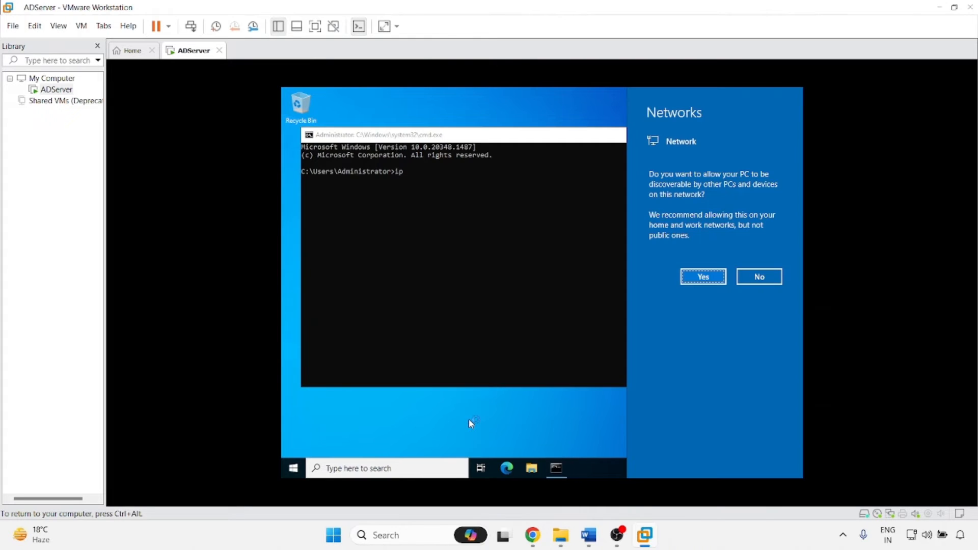
click(694, 277)
click(426, 270)
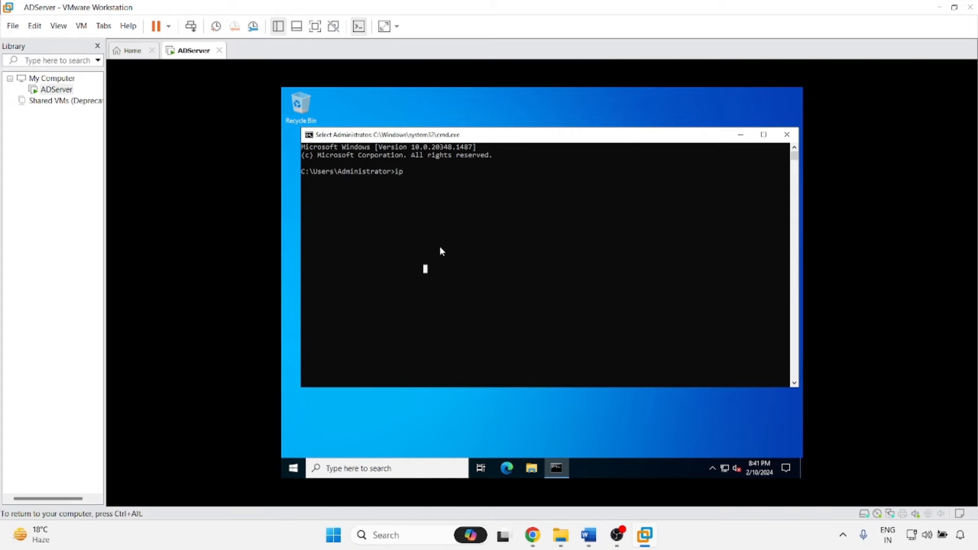
text(config)
key(Return)
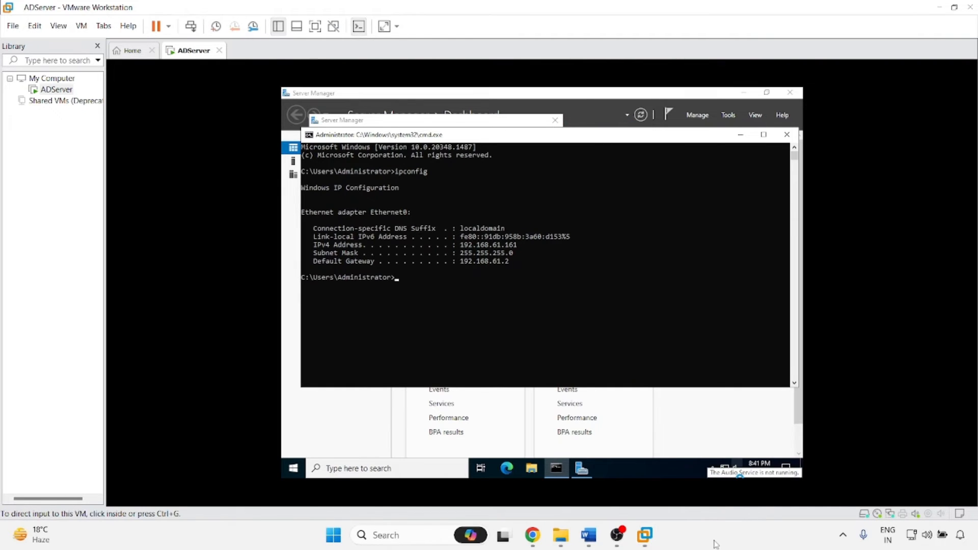
key(super+r)
From an administrator command prompt on the host, ping 192.168.61.161.
text(cmd)
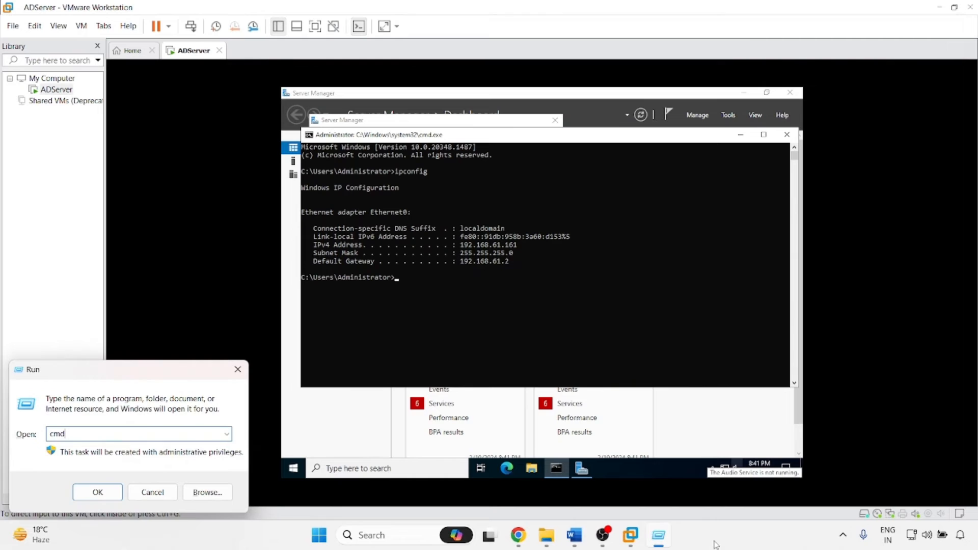
key(Return)
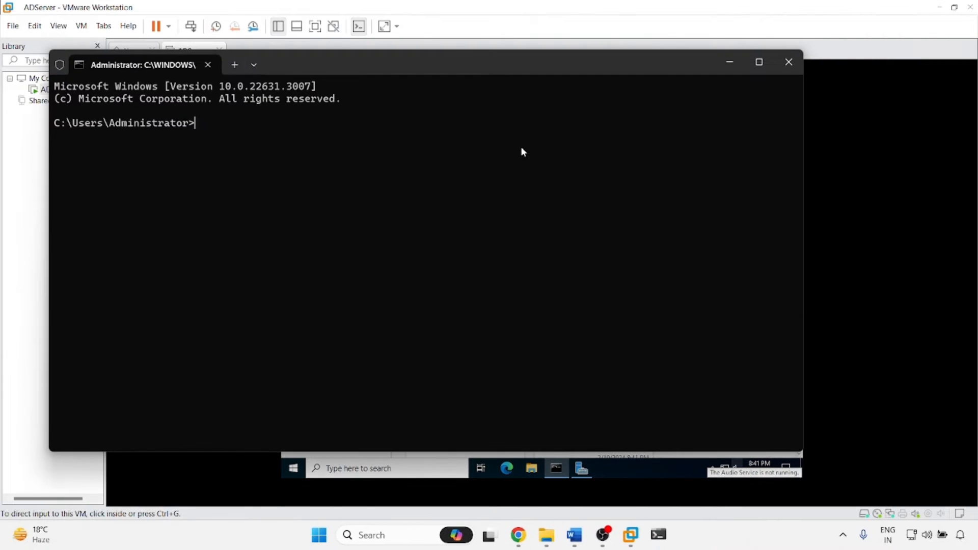
drag(802, 107, 371, 107)
text(ping )
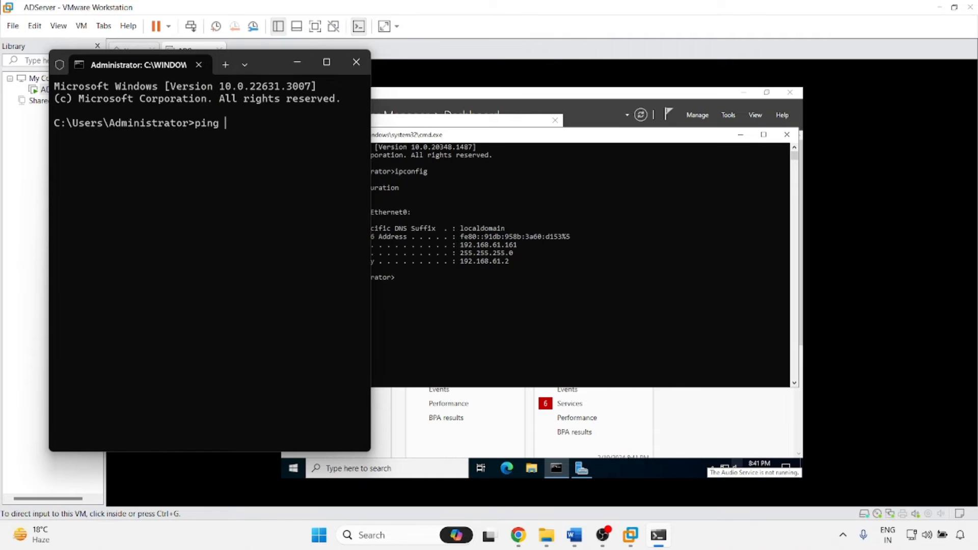
text(192.168.)
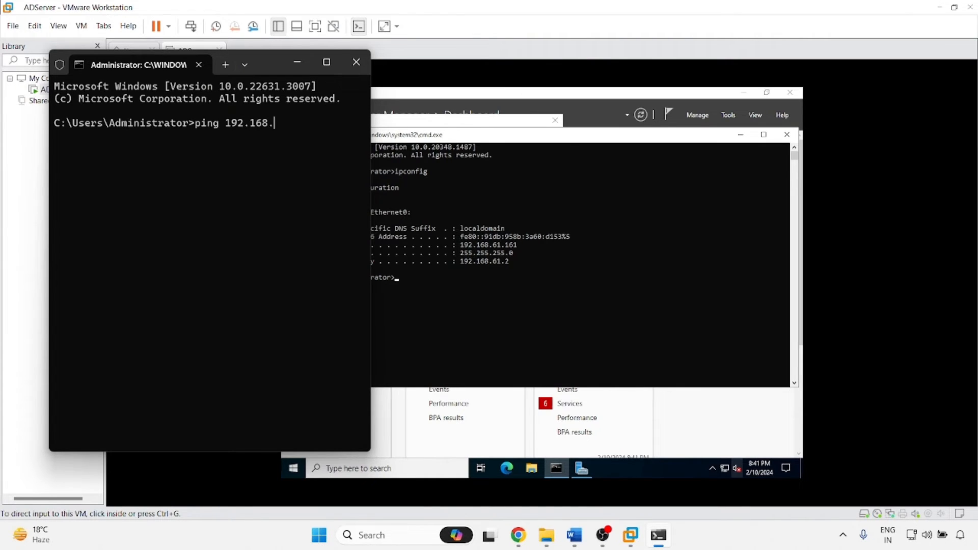
text(61.161)
key(Return)
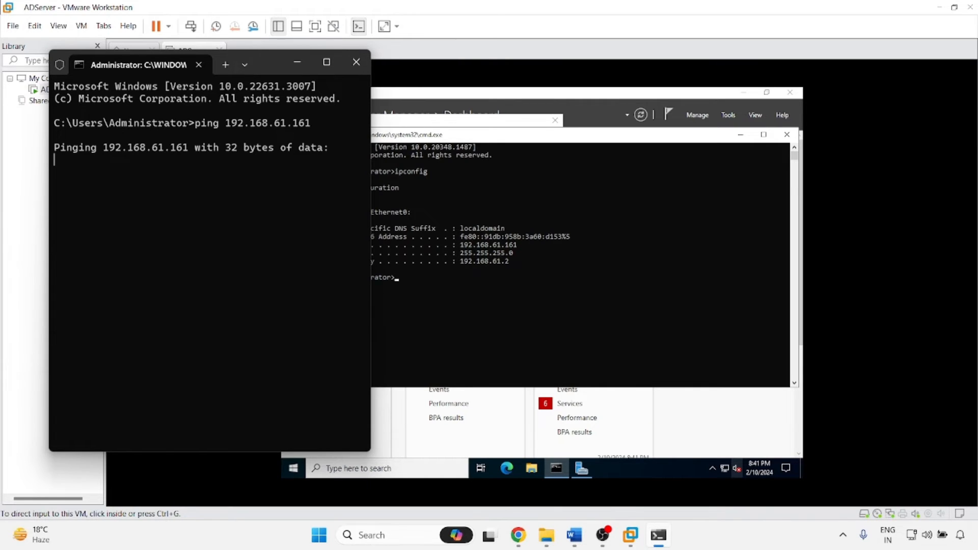
click(467, 340)
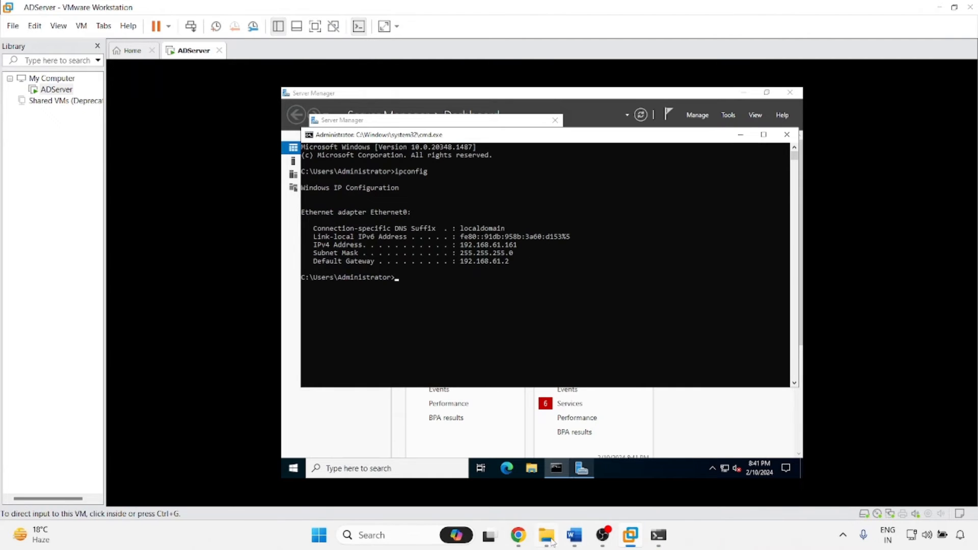
Open the host's Network Connections list with ncpa.cpl from the Run box.
key(super+r)
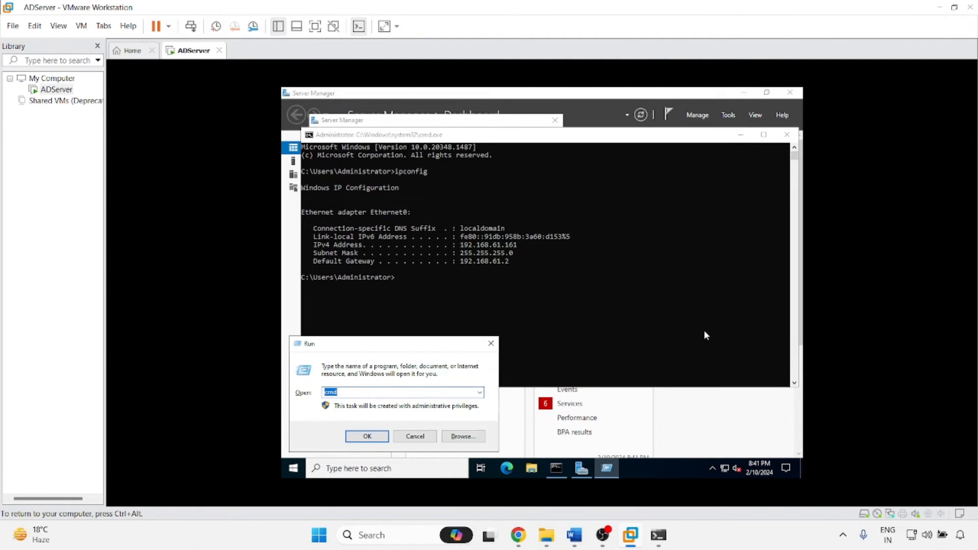
click(490, 344)
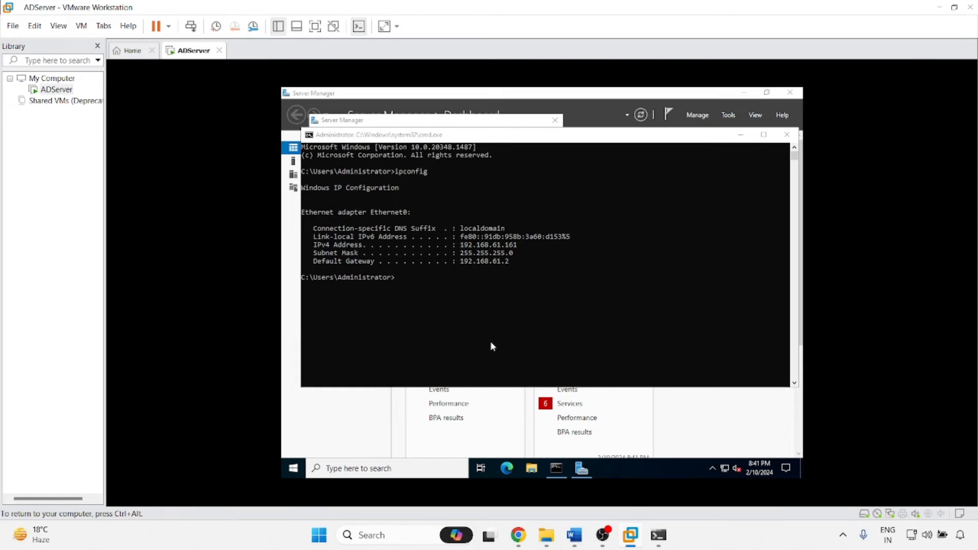
key(super+r)
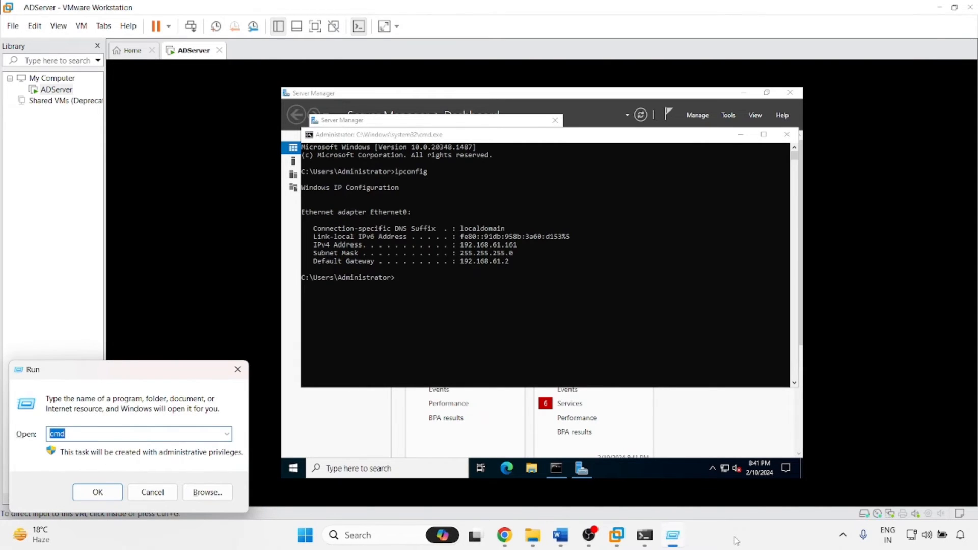
text(ncpa)
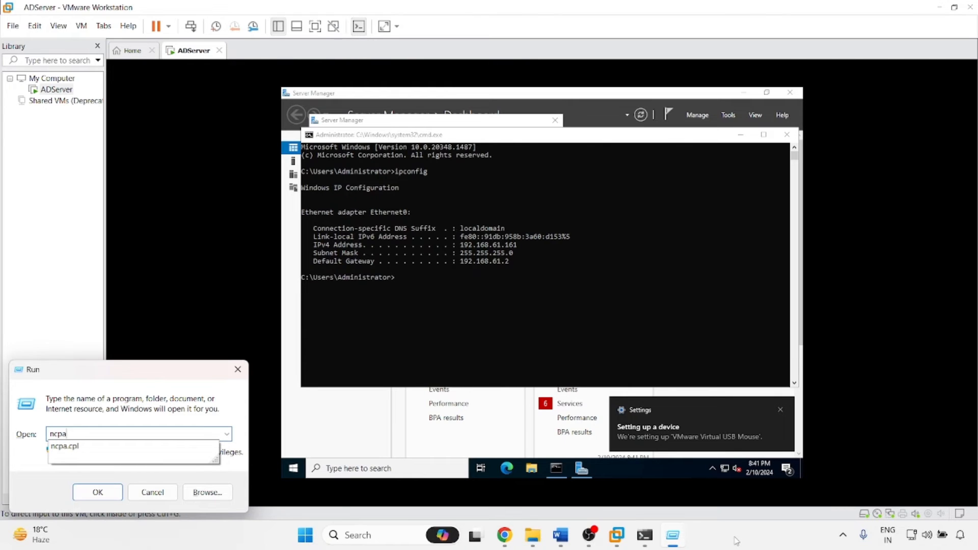
text(.cpl)
key(Return)
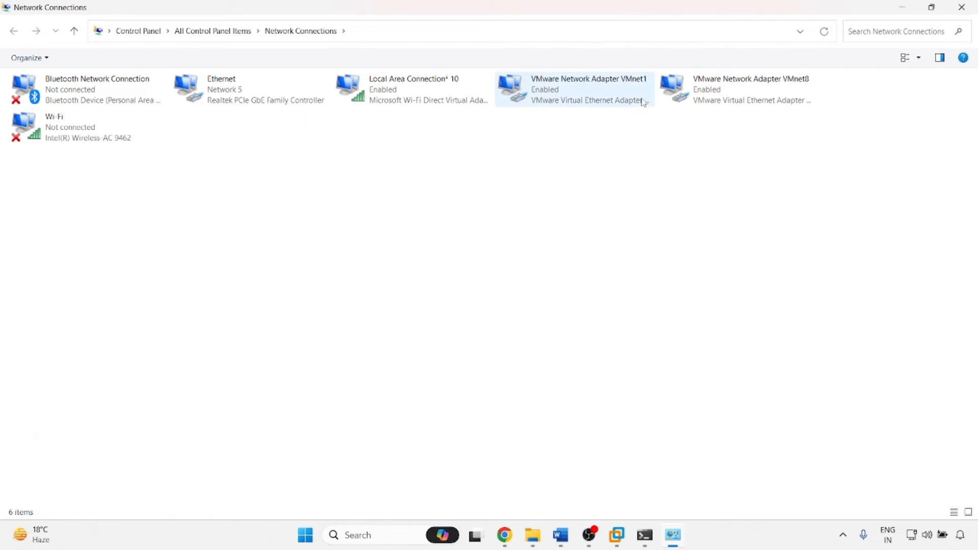
Inspect the VMnet1 adapter's properties, diagnostics and connection details.
right_click(555, 94)
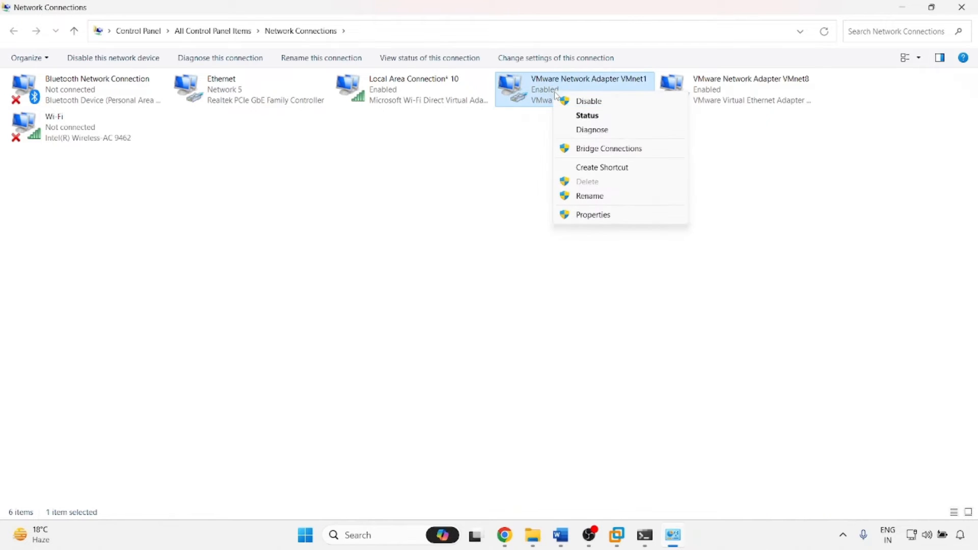
click(581, 216)
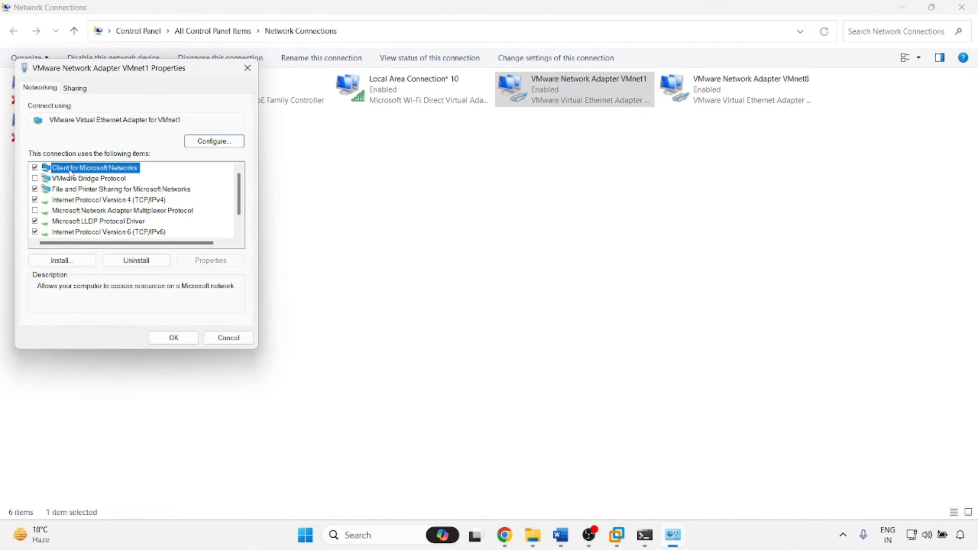
click(212, 339)
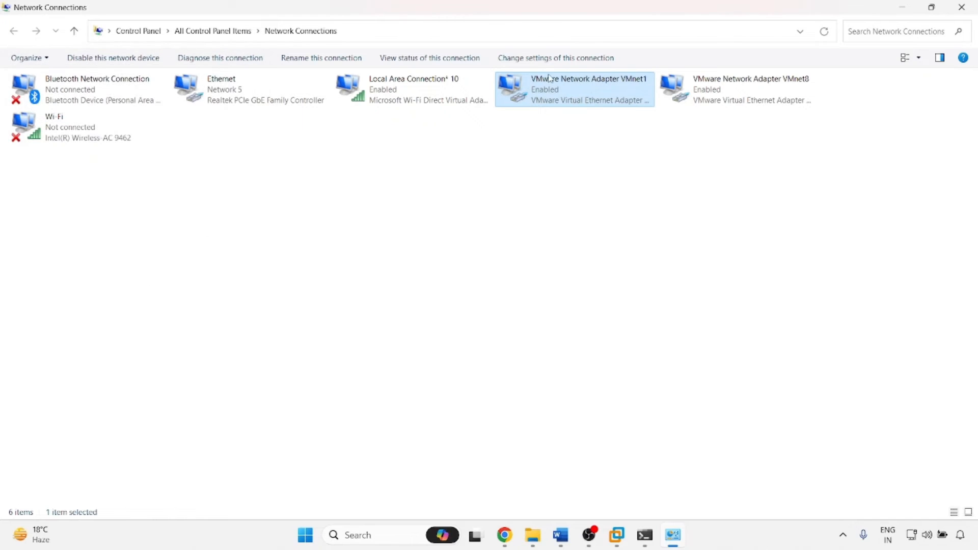
right_click(546, 92)
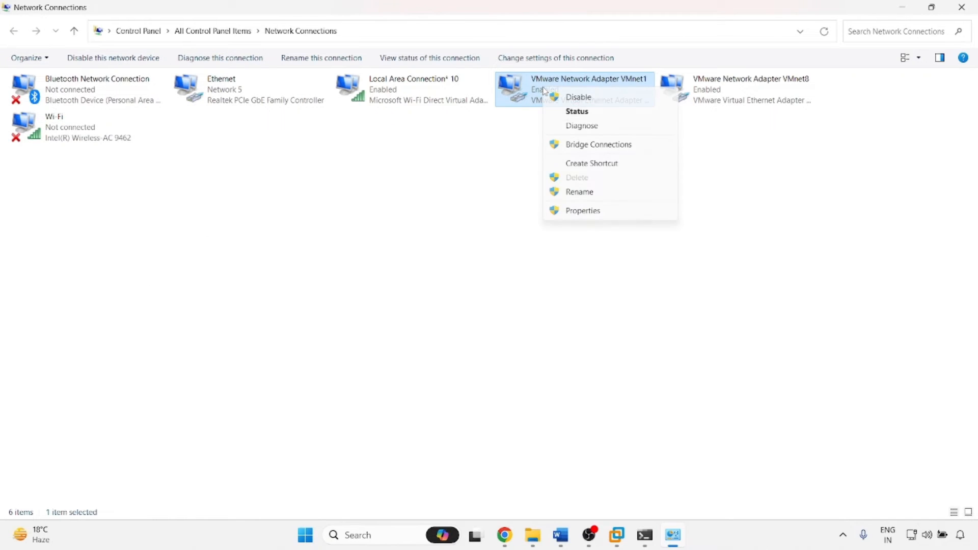
click(579, 126)
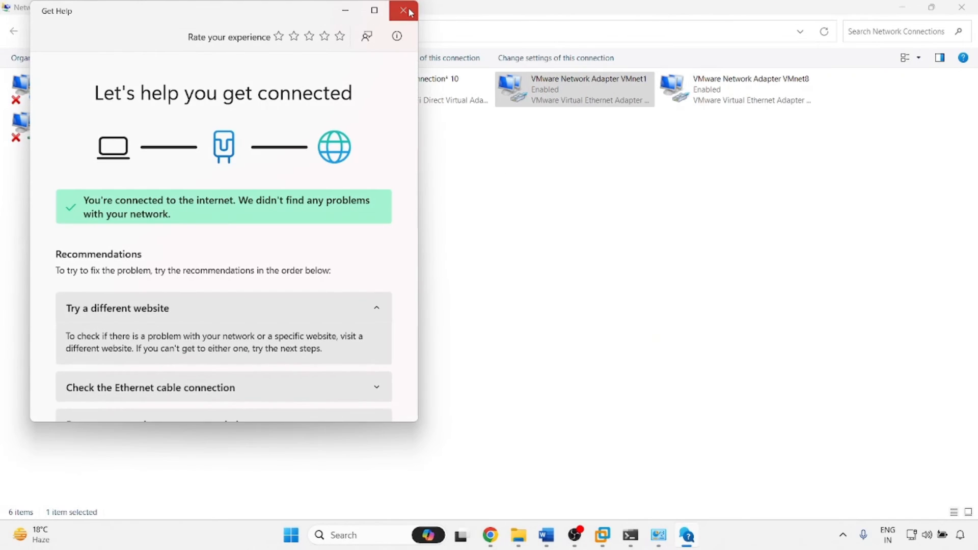
click(404, 9)
right_click(546, 87)
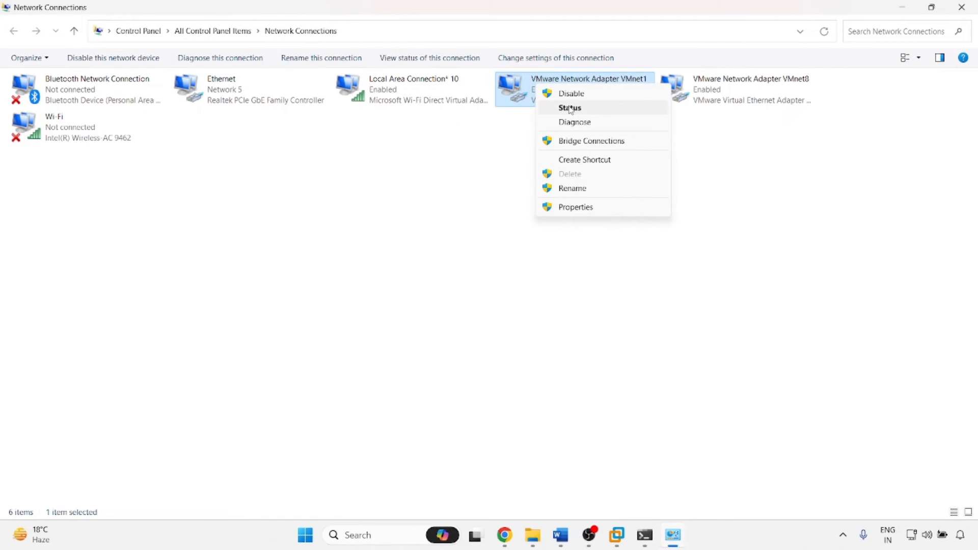
click(571, 108)
click(424, 261)
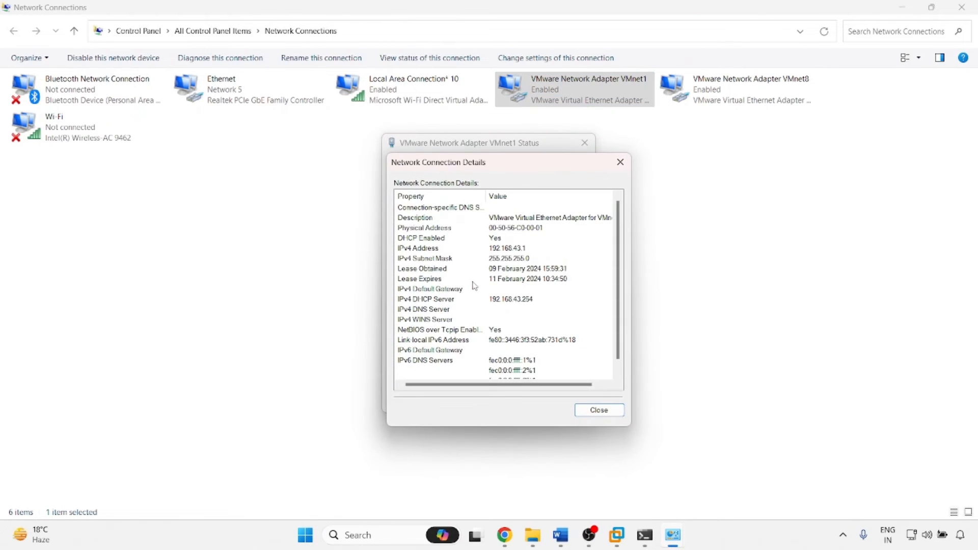
click(620, 162)
click(585, 143)
Read the VMnet8 adapter's connection details, showing host address 192.168.61.1.
right_click(700, 89)
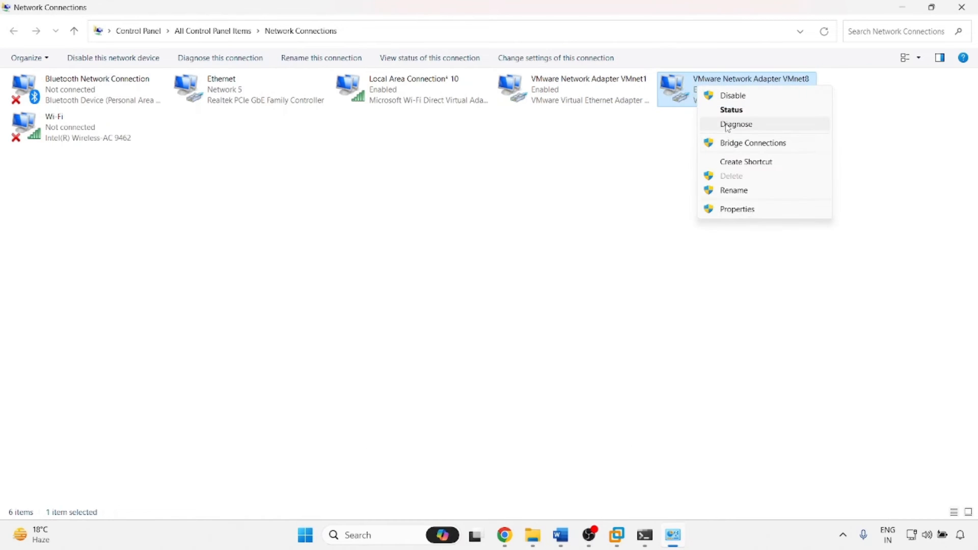
click(730, 110)
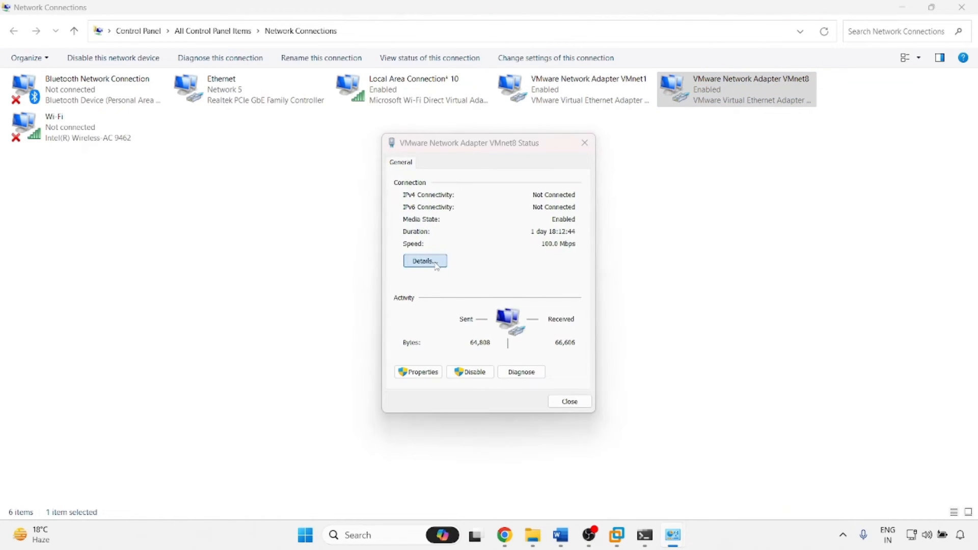
click(436, 266)
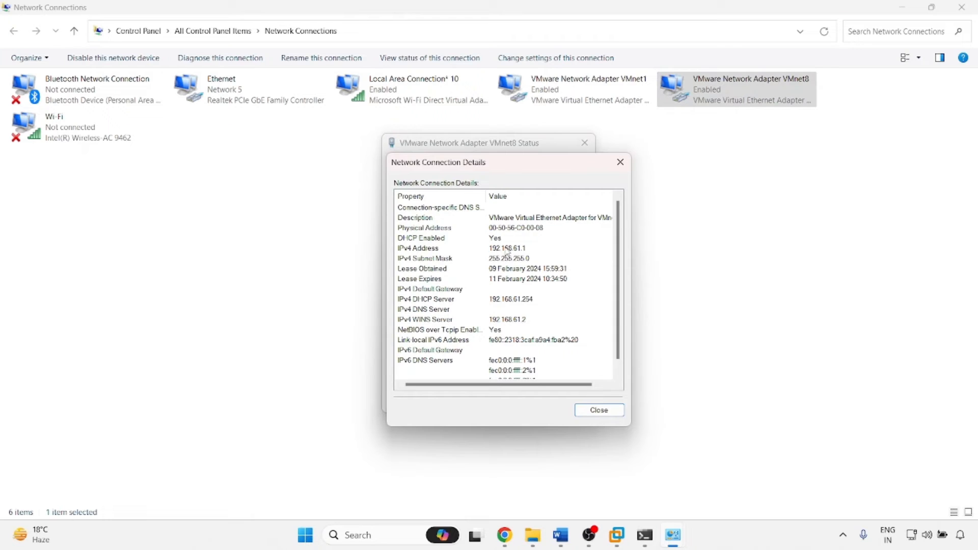
click(620, 162)
click(585, 143)
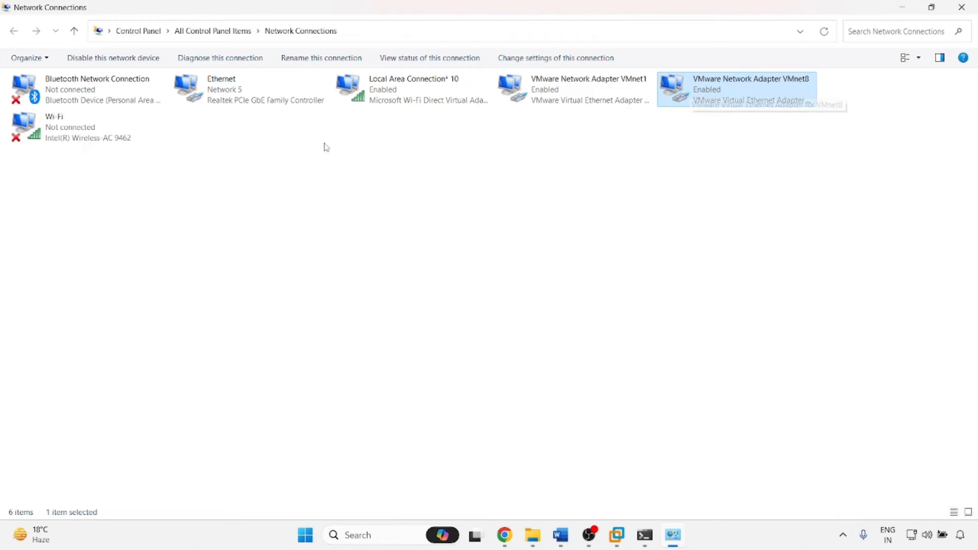
Bridge the Ethernet and VMnet8 adapters into a new Network Bridge.
ctrl+click(218, 93)
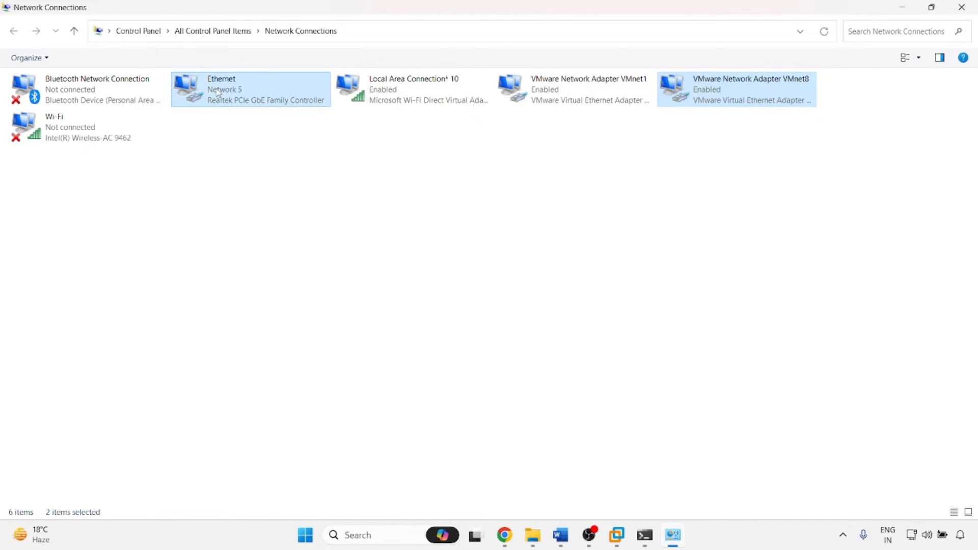
right_click(218, 89)
click(246, 146)
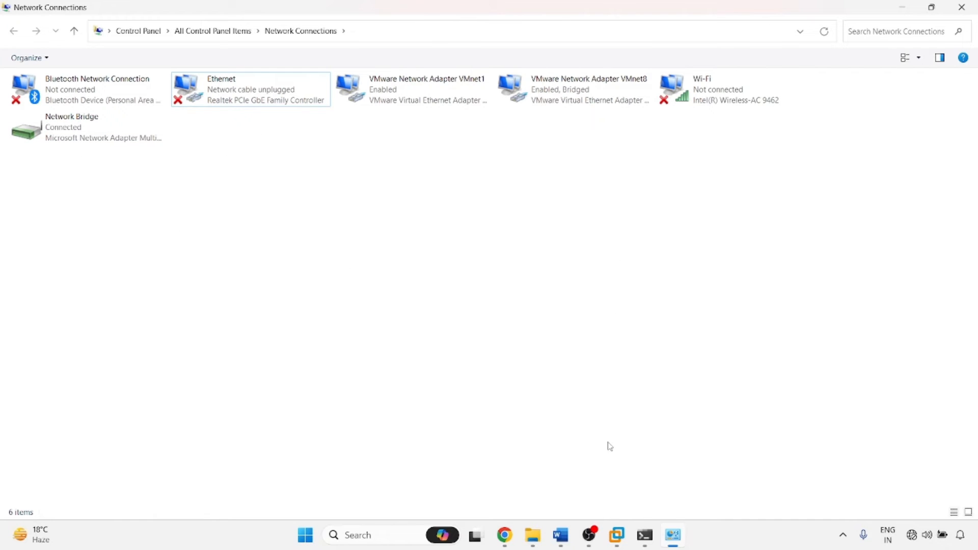
Rerun the host ping to 192.168.61.161, then allow Google Chrome through the firewall.
click(645, 534)
key(Up)
key(Return)
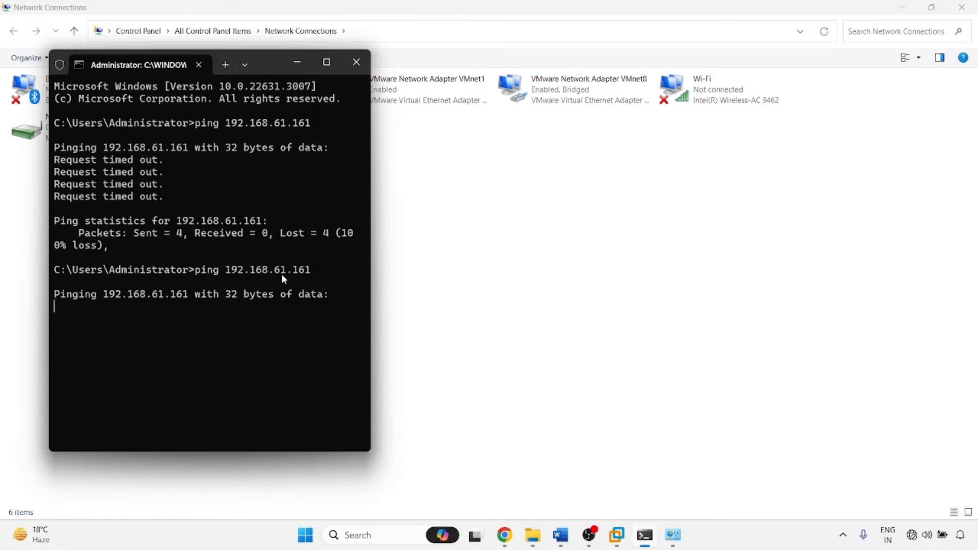
click(355, 62)
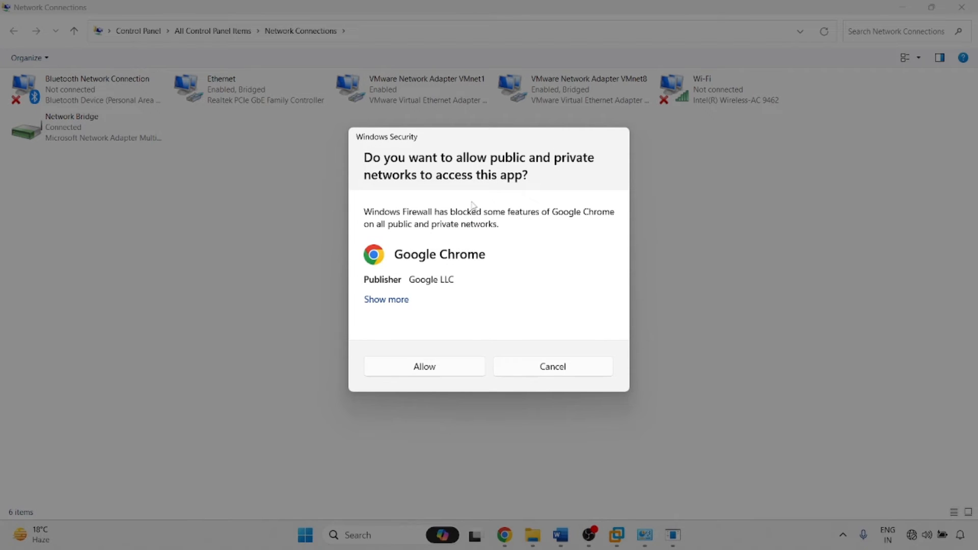
click(428, 367)
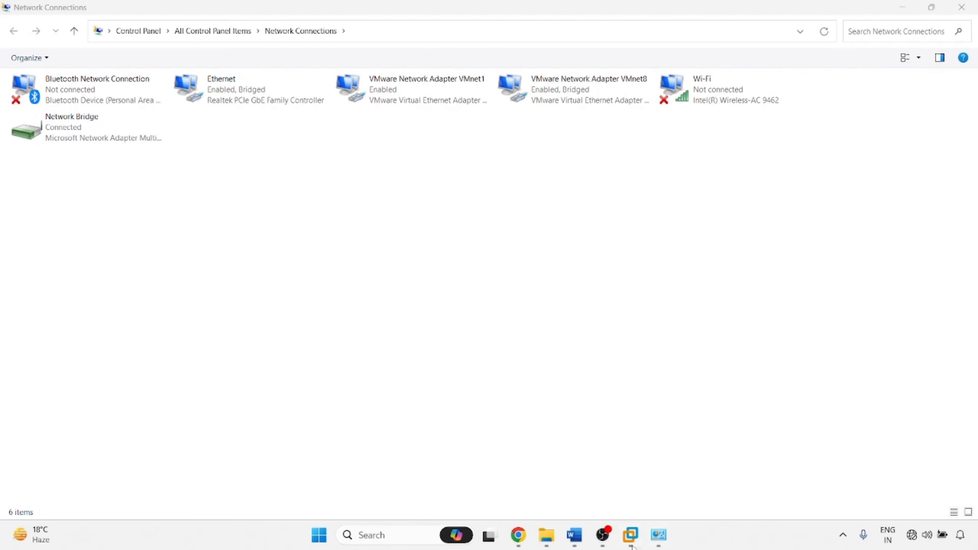
Rerun ipconfig in the ADServer VM to recheck its 192.168.61.161 address.
mouse_move(631, 536)
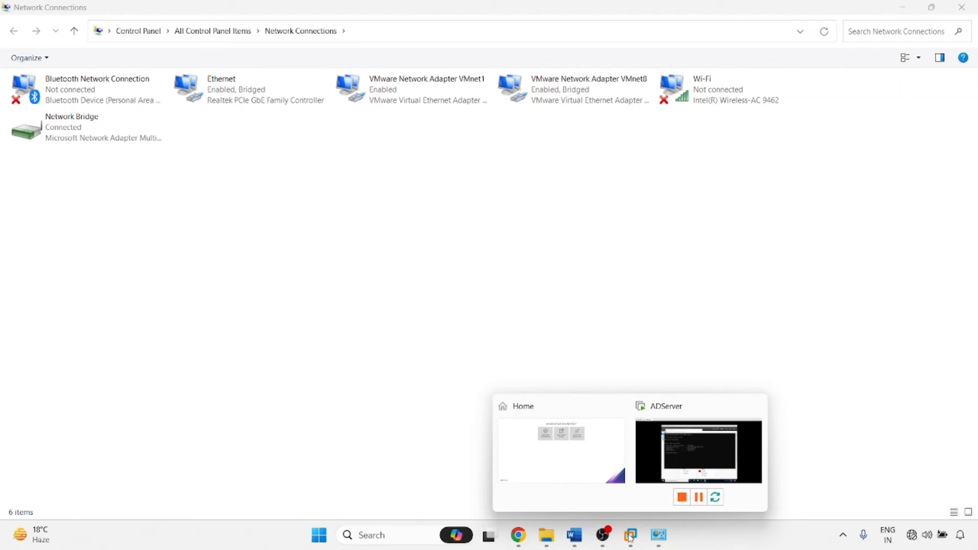
click(683, 455)
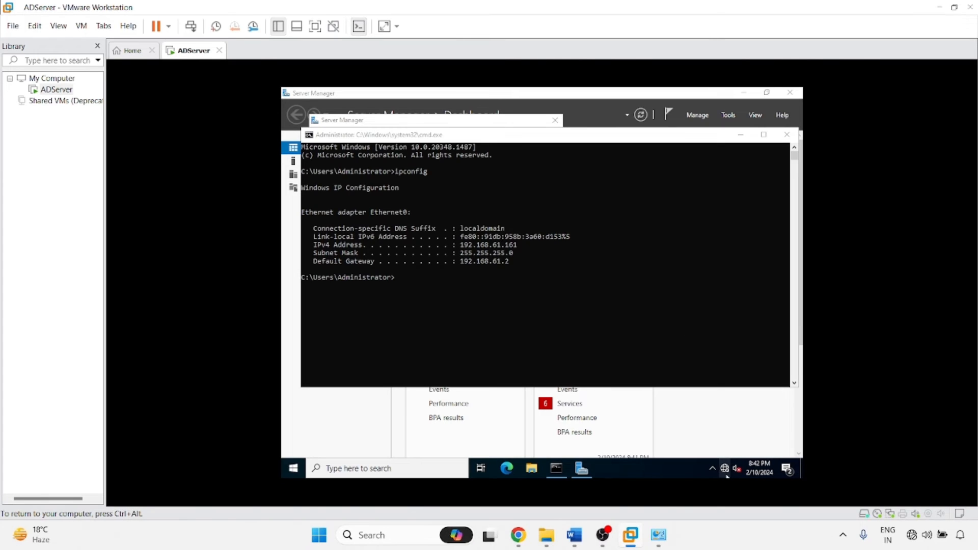
click(503, 305)
key(Up)
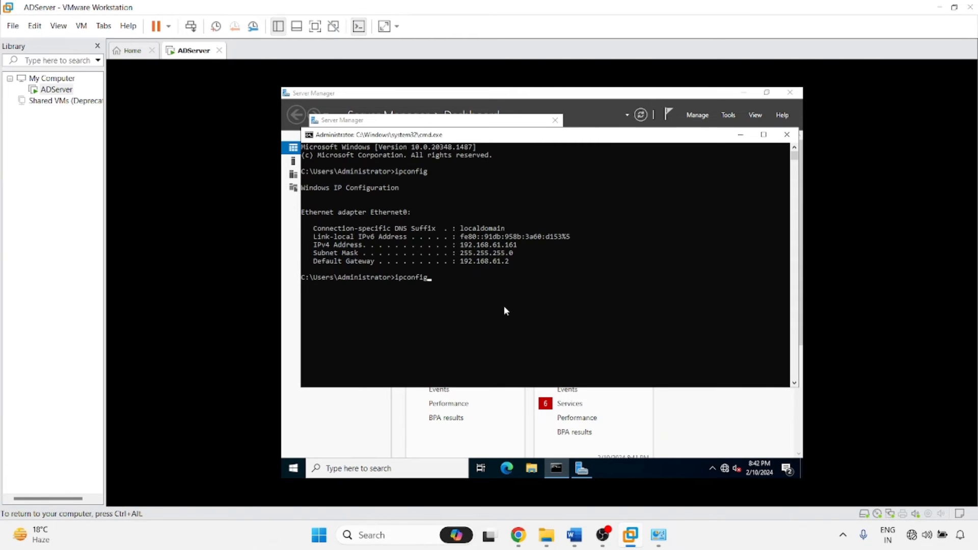
key(Return)
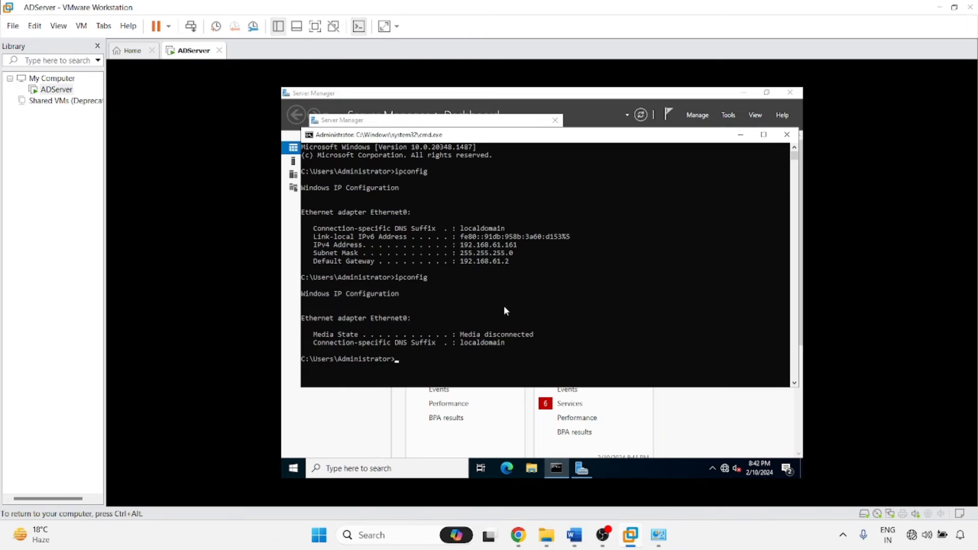
key(Up)
key(Return)
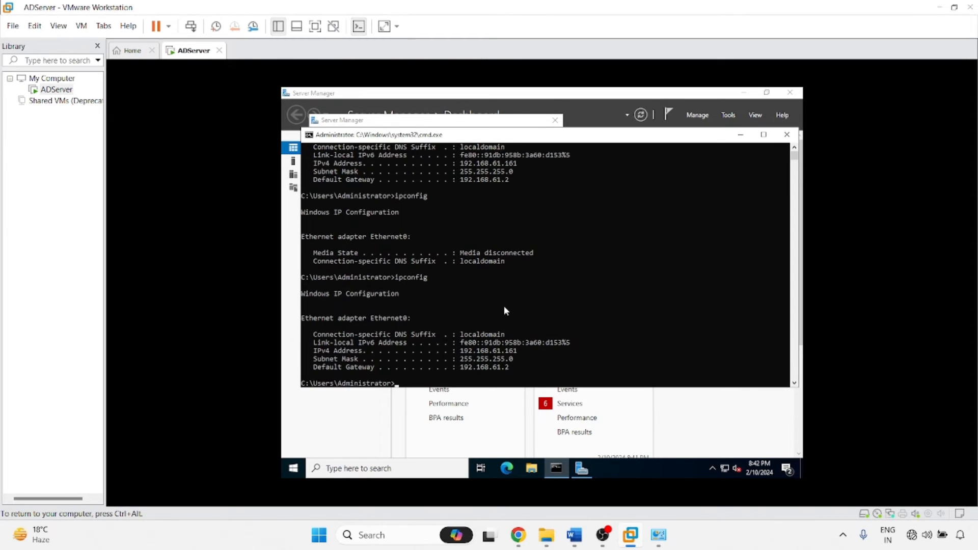
key(Up)
key(Return)
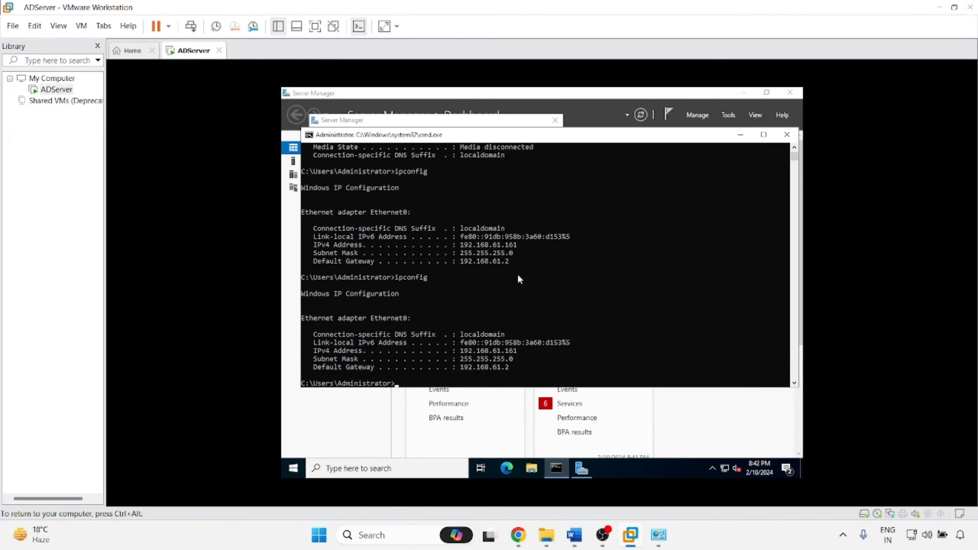
Ping 192.168.61.161 from a new host command prompt, which reports General failure.
mouse_move(603, 535)
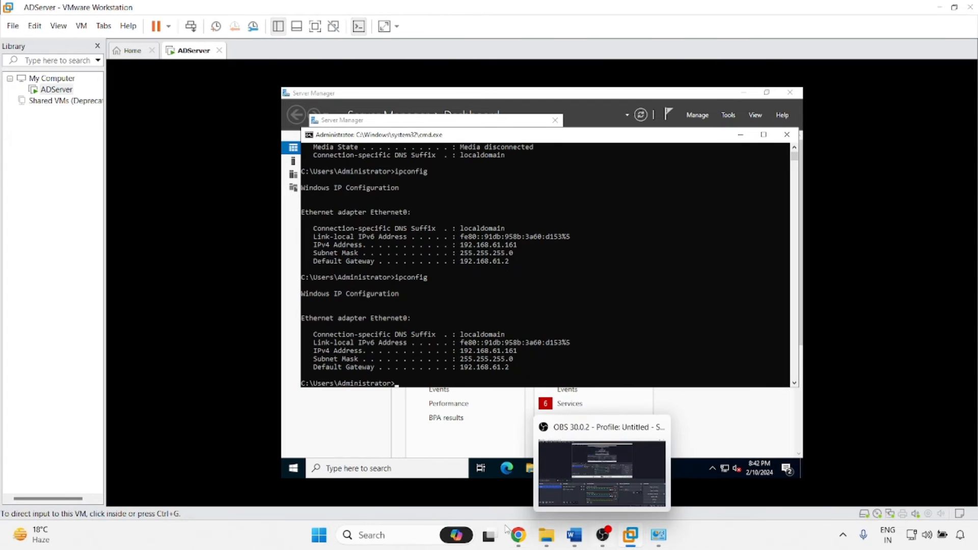
key(super+r)
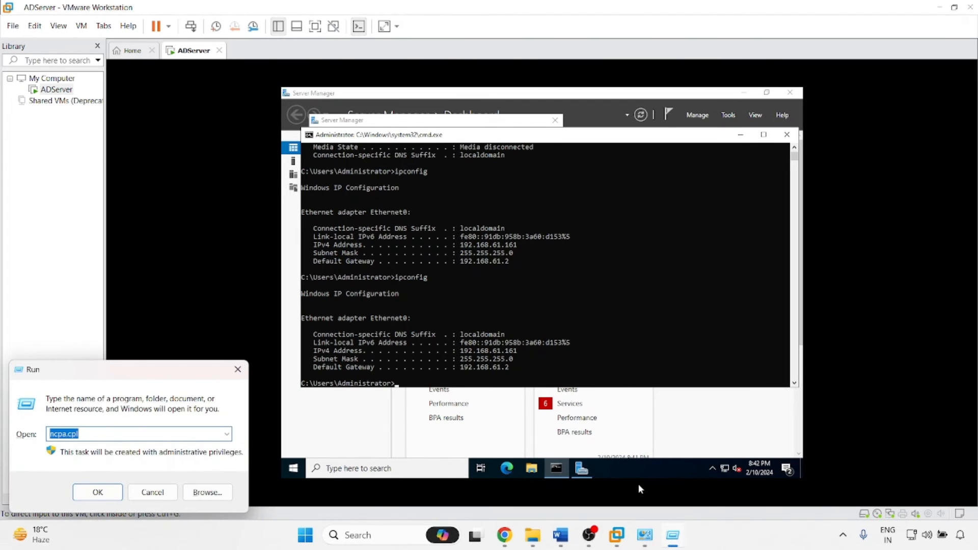
text(cmd)
key(Return)
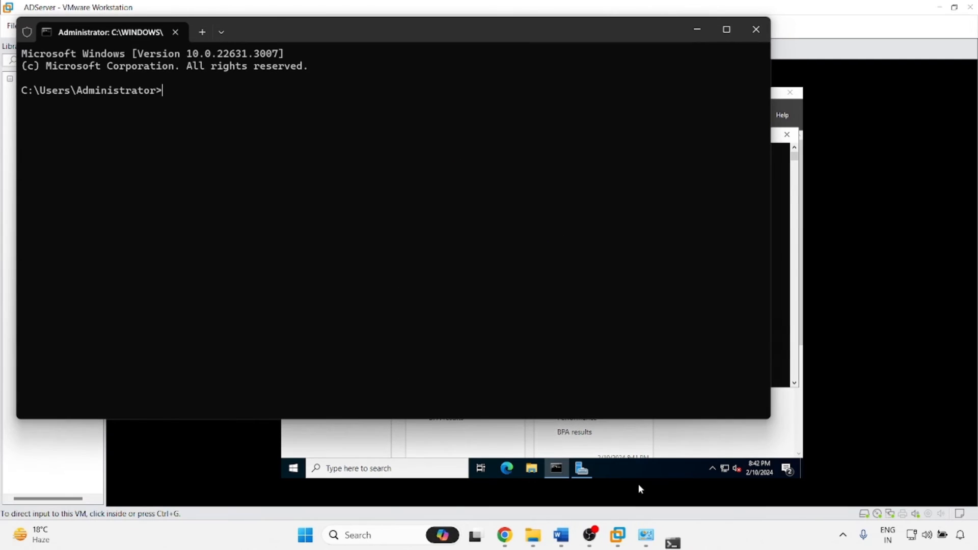
text(ping )
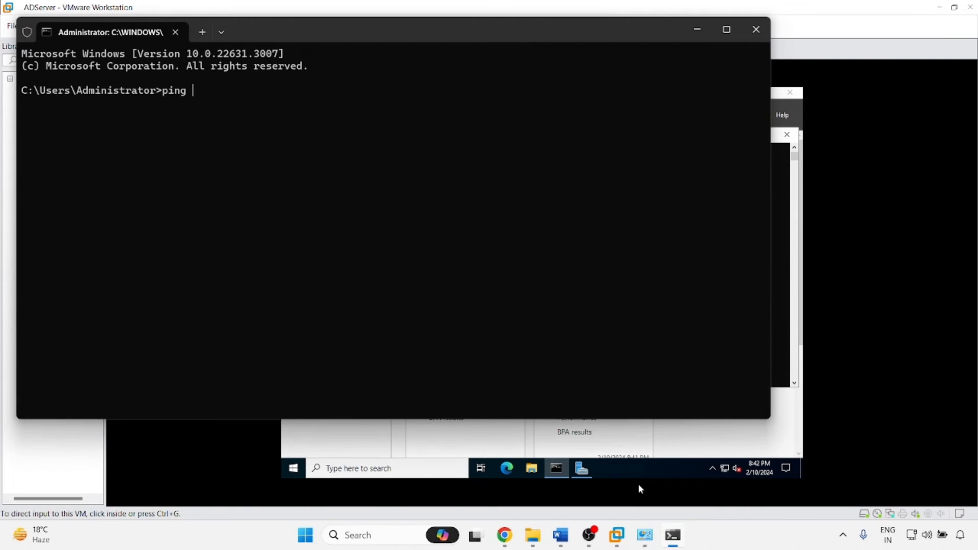
text(172.16)
key(BackSpace)
key(BackSpace)
key(BackSpace)
key(BackSpace)
key(BackSpace)
key(BackSpace)
key(BackSpace)
key(BackSpace)
key(BackSpace)
key(BackSpace)
text(ing 192.)
drag(457, 38, 475, 280)
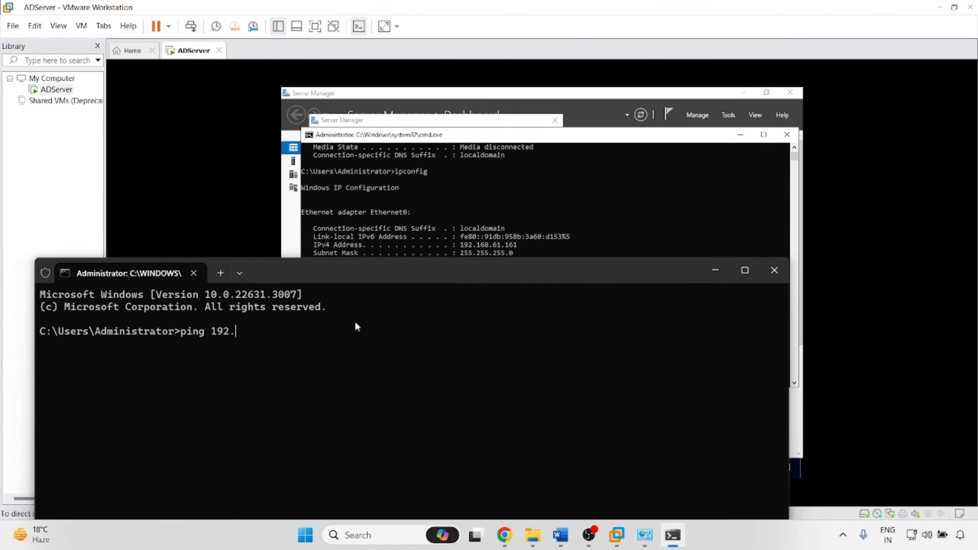
text(168.61.161)
key(Return)
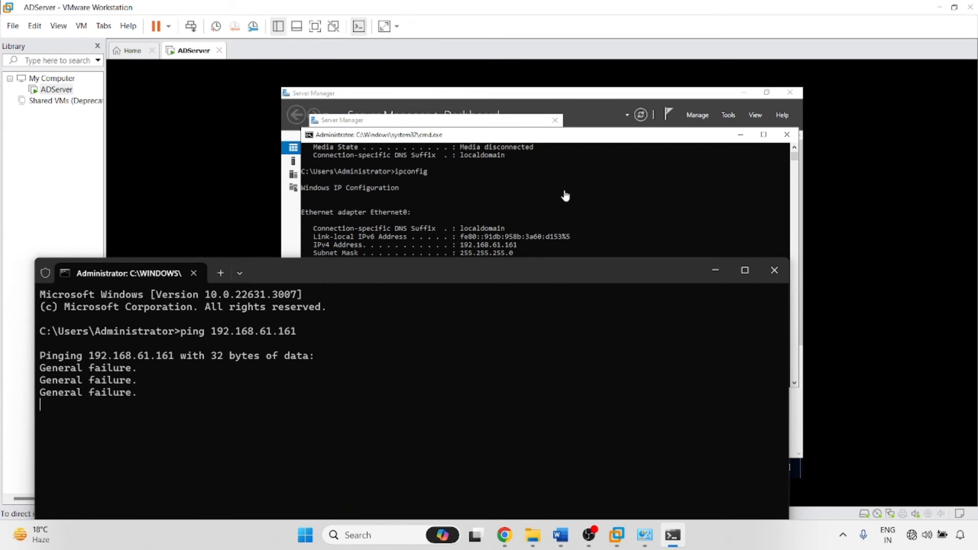
click(633, 142)
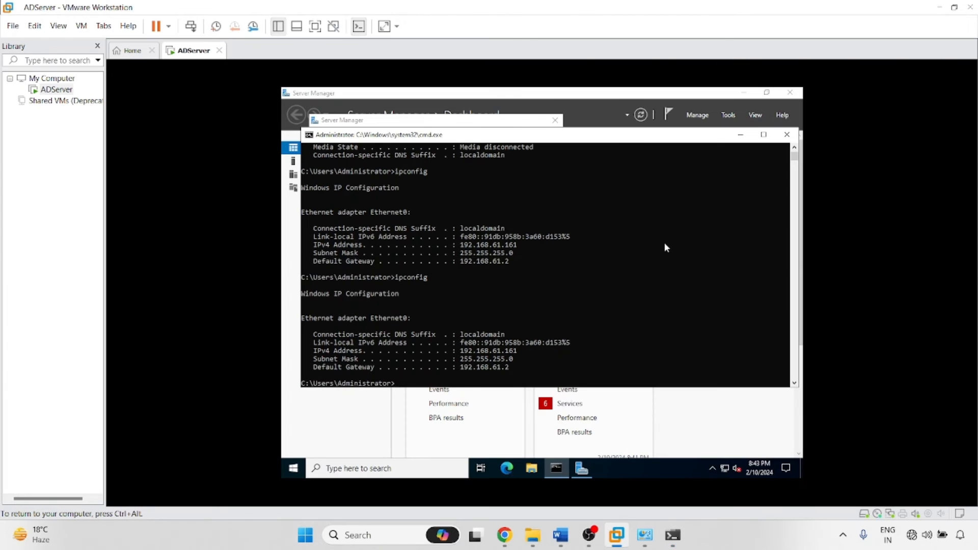
From the VM's Network & Internet settings, open the adapter list showing Ethernet0.
right_click(724, 469)
click(727, 457)
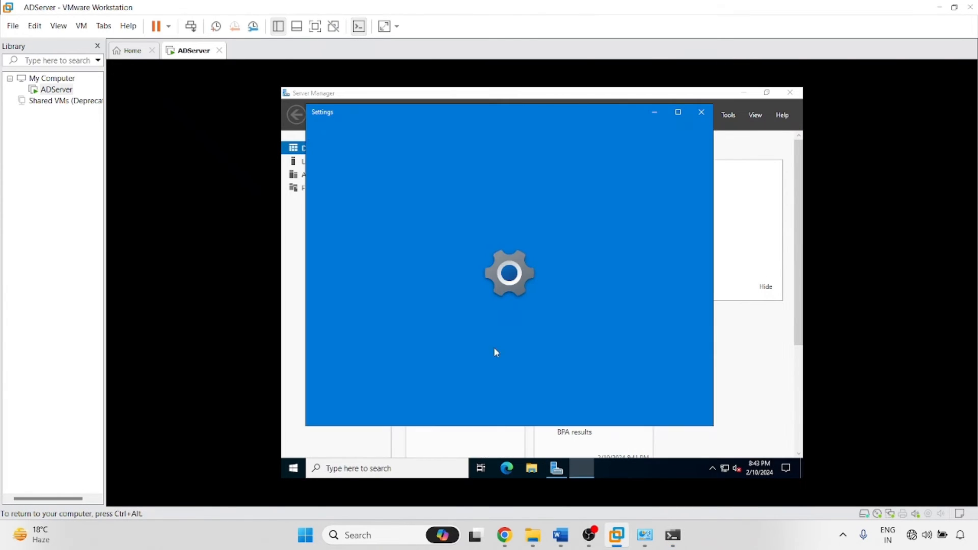
click(654, 112)
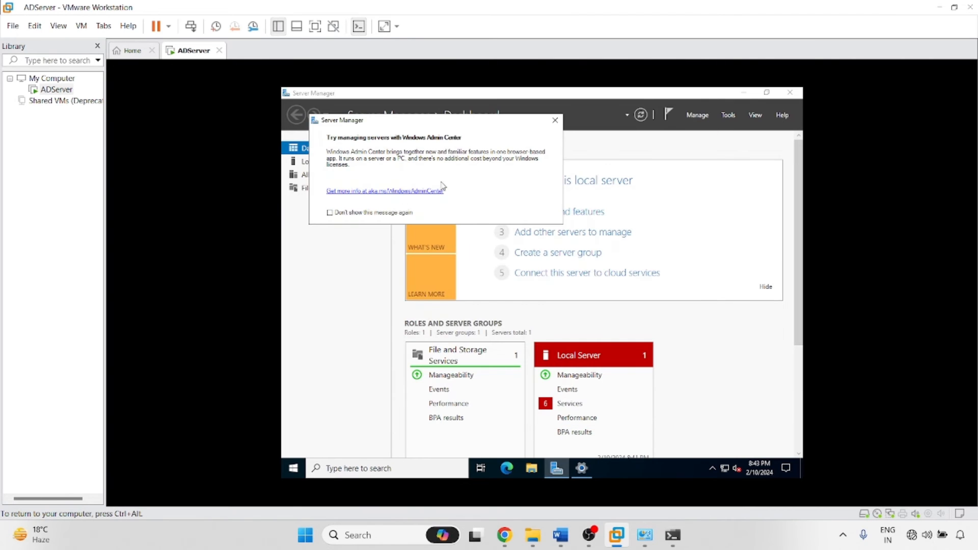
click(554, 121)
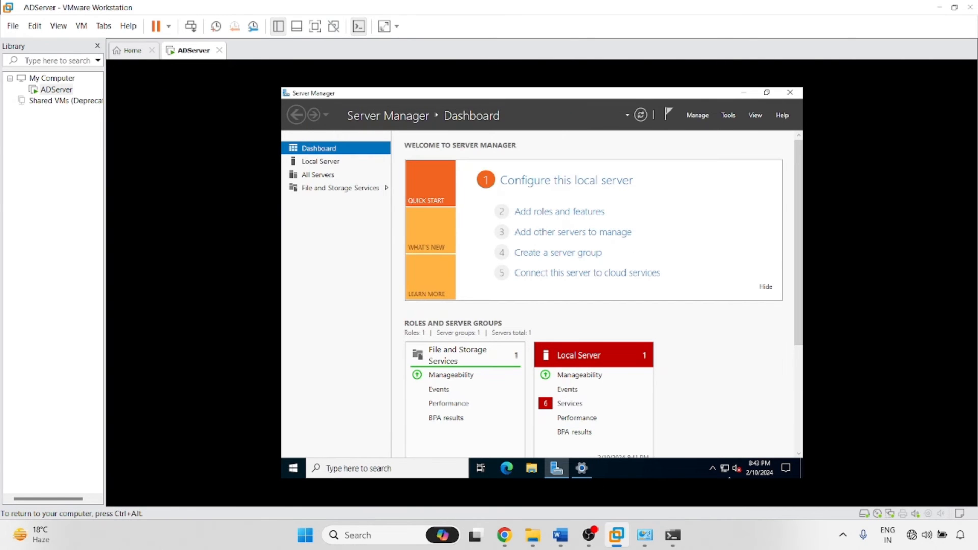
click(582, 470)
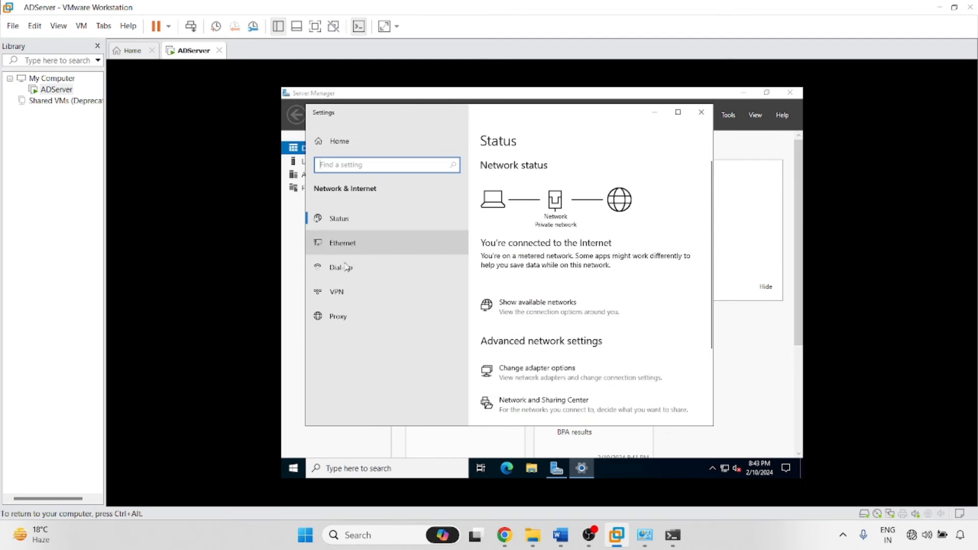
click(530, 373)
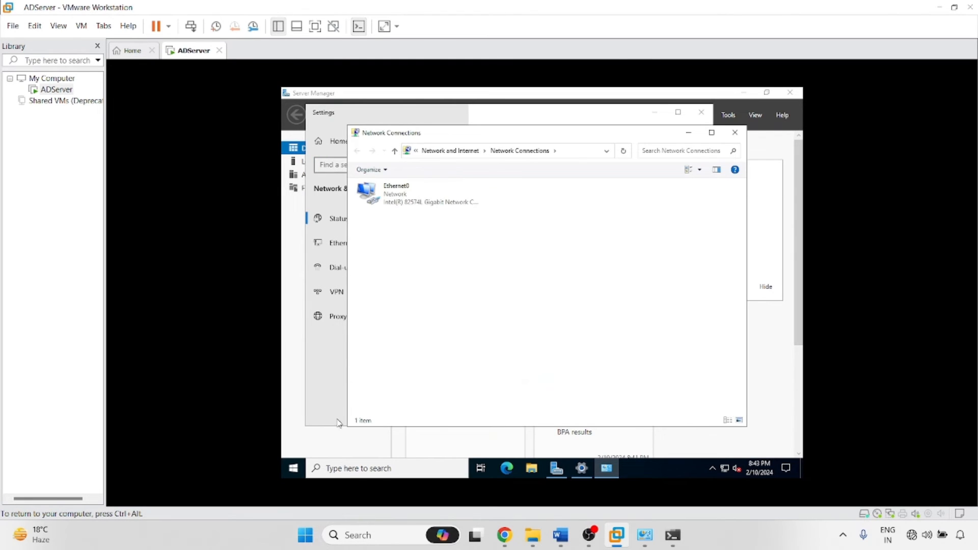
Turn off Windows Defender Firewall for private and public networks through Control Panel.
right_click(299, 471)
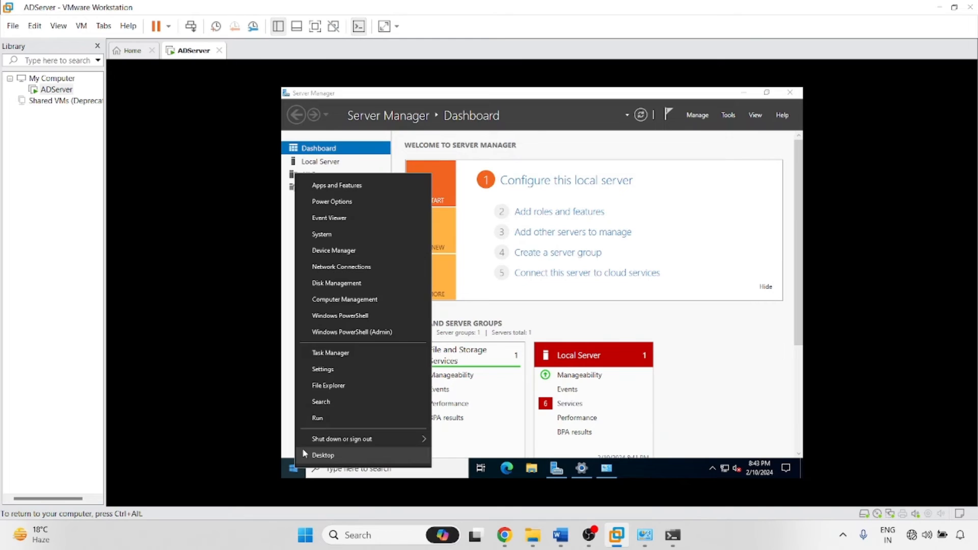
click(325, 419)
text(control)
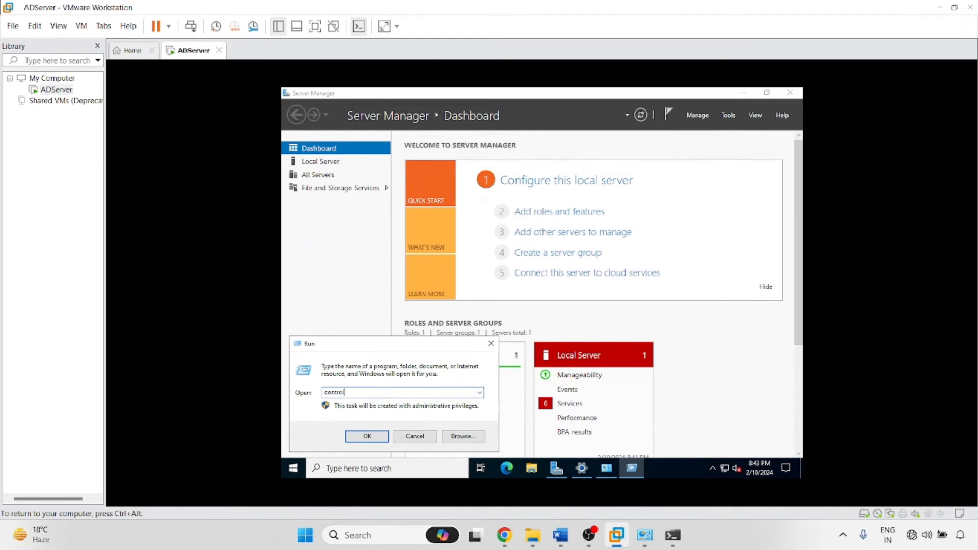
key(Return)
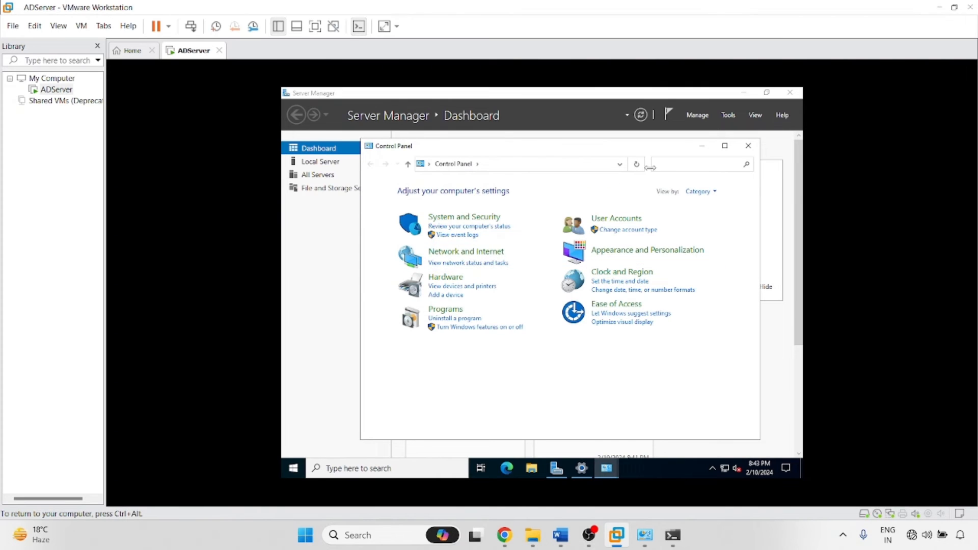
click(698, 191)
click(706, 231)
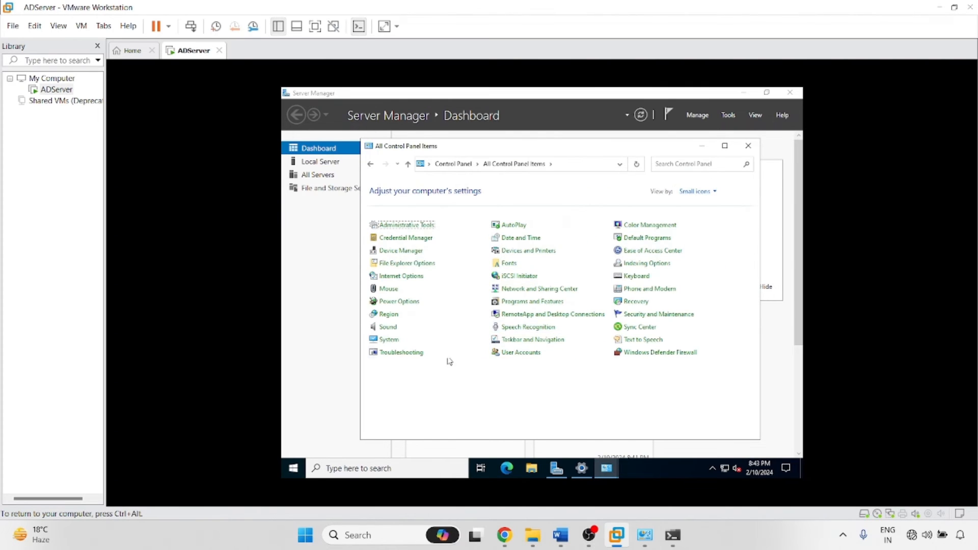
click(625, 353)
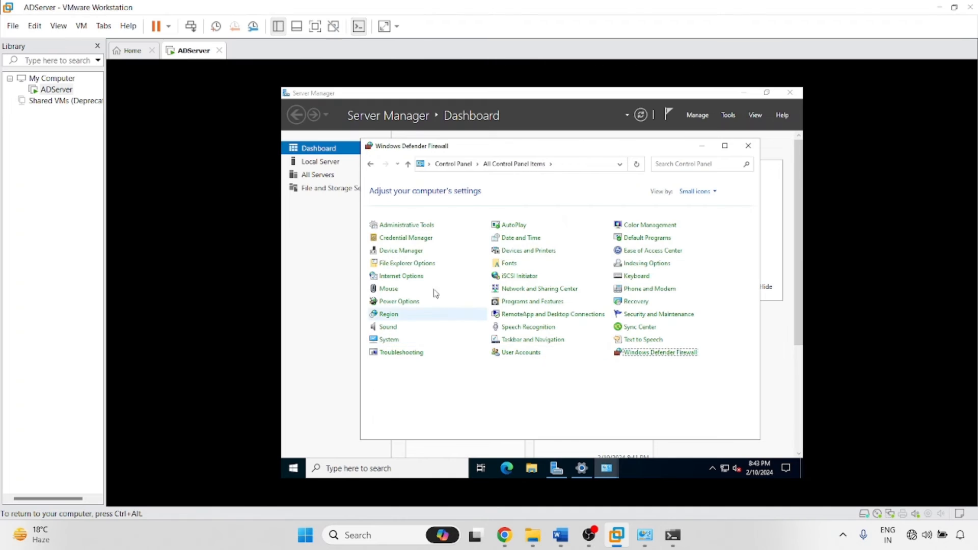
click(405, 251)
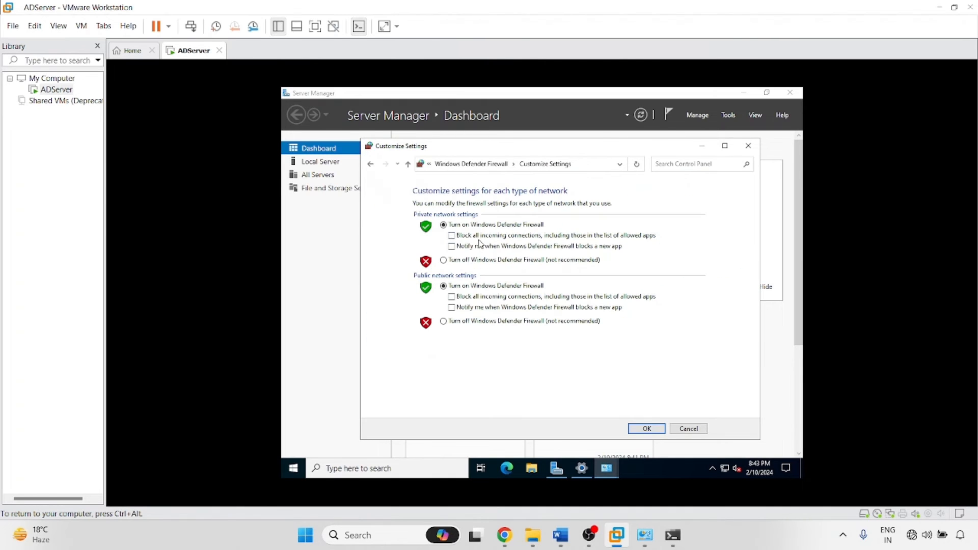
click(467, 260)
click(467, 321)
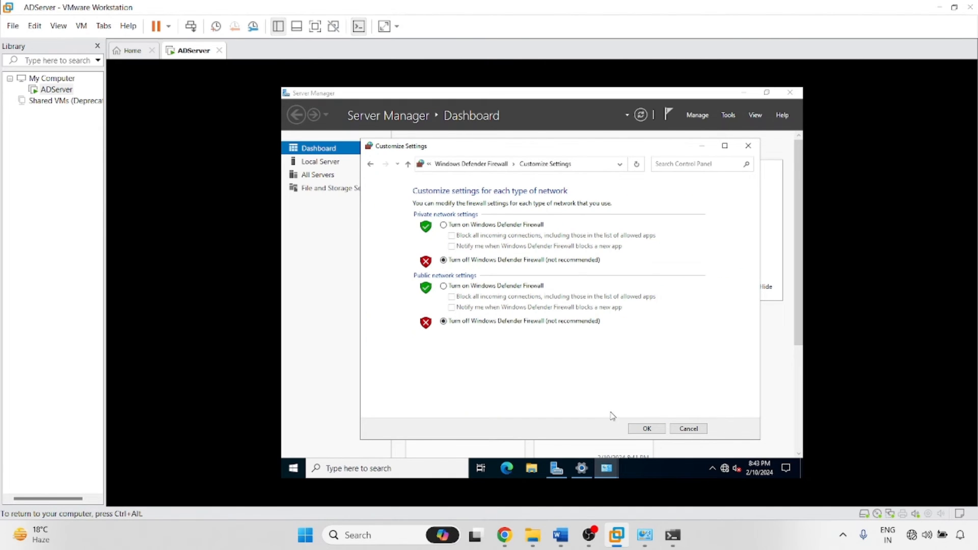
click(647, 428)
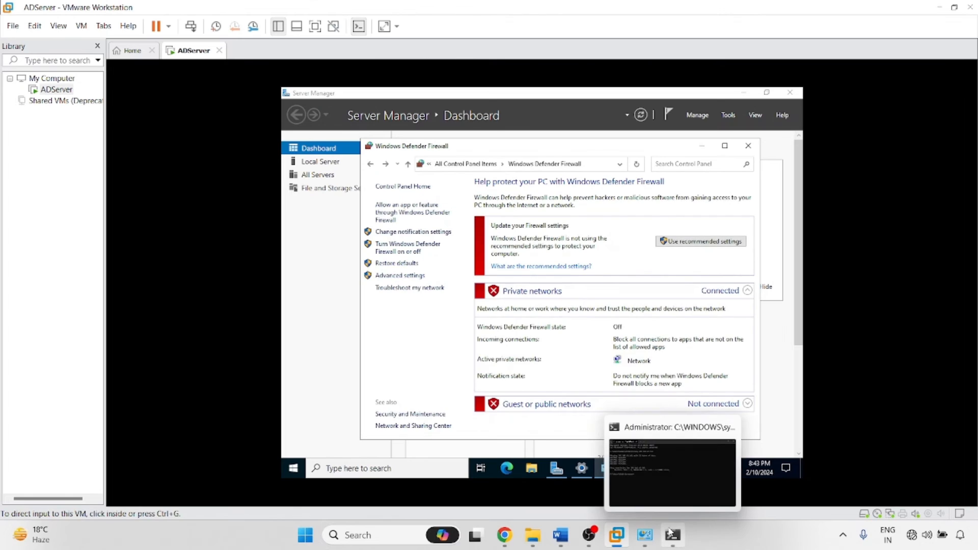
Rerun the host ping to the server, then close the firewall window and return to Ethernet0.
click(672, 533)
key(Up)
key(Return)
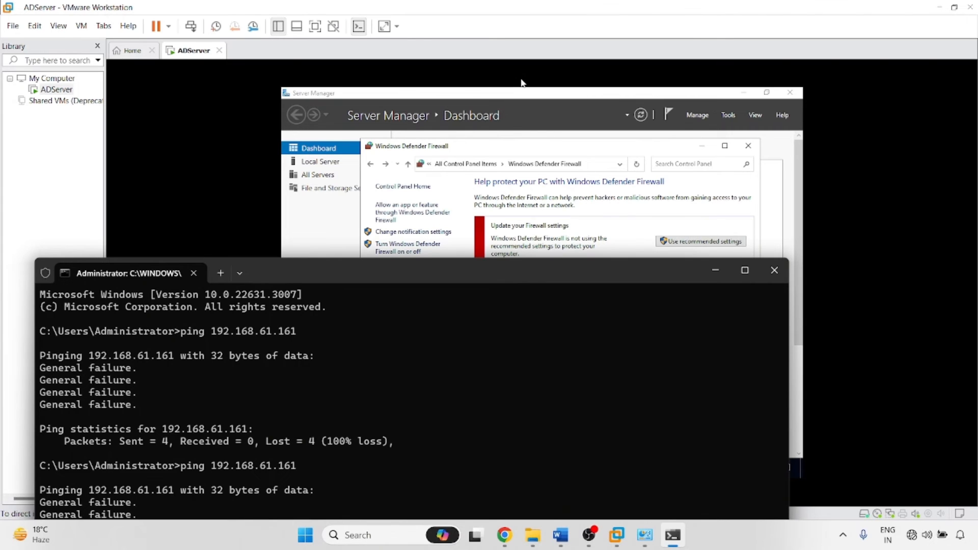
click(526, 148)
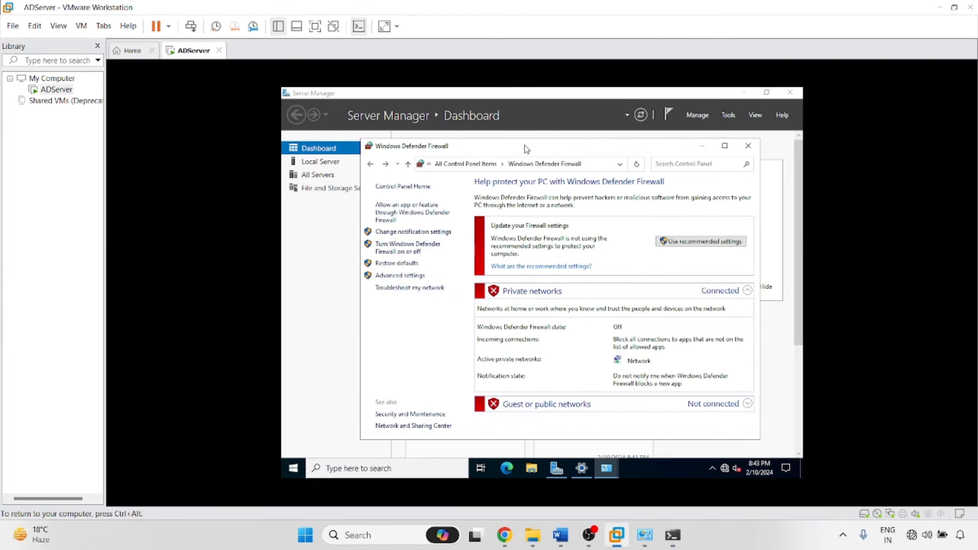
click(749, 146)
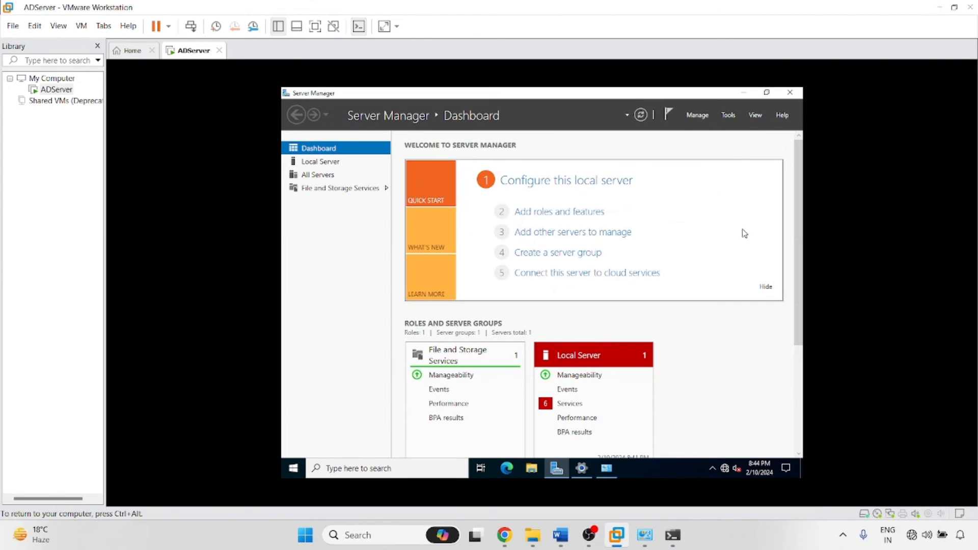
click(745, 93)
right_click(392, 197)
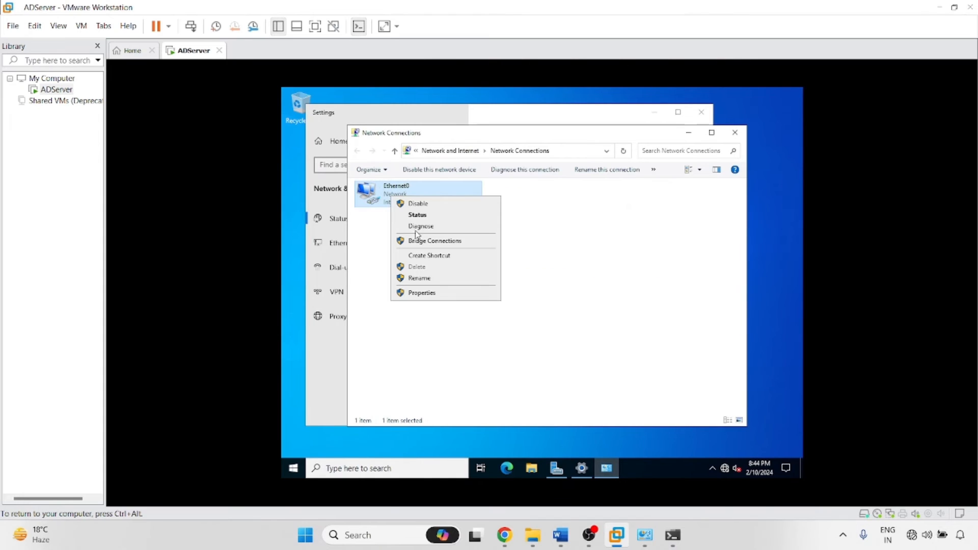
Give Ethernet0 static IPv4 192.168.61.161, mask 255.255.255.0 and DNS 4.2.2.2.
click(428, 294)
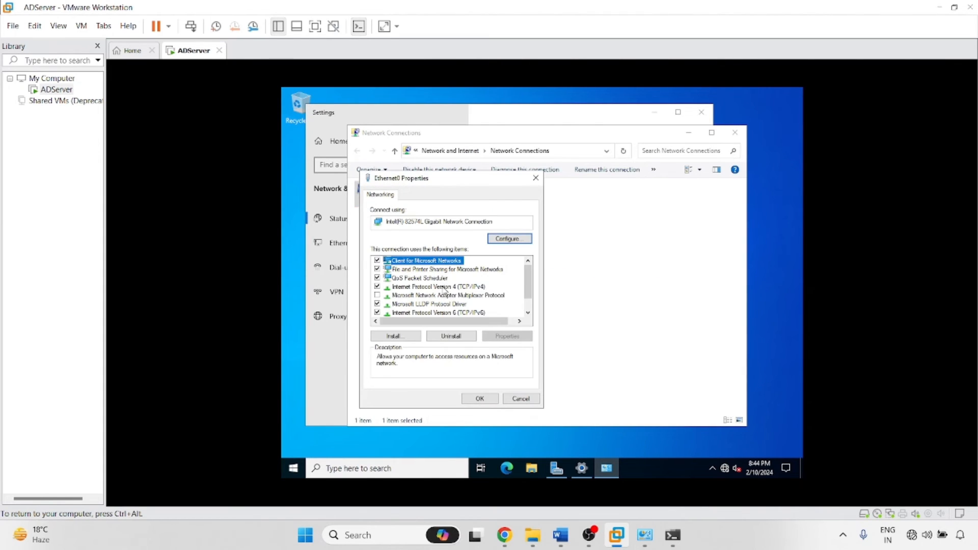
click(442, 287)
click(506, 336)
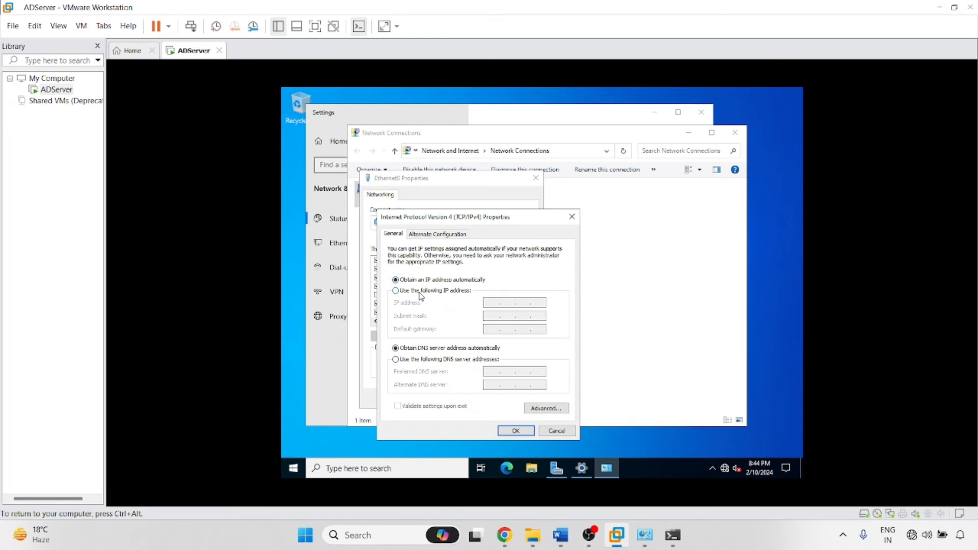
click(424, 291)
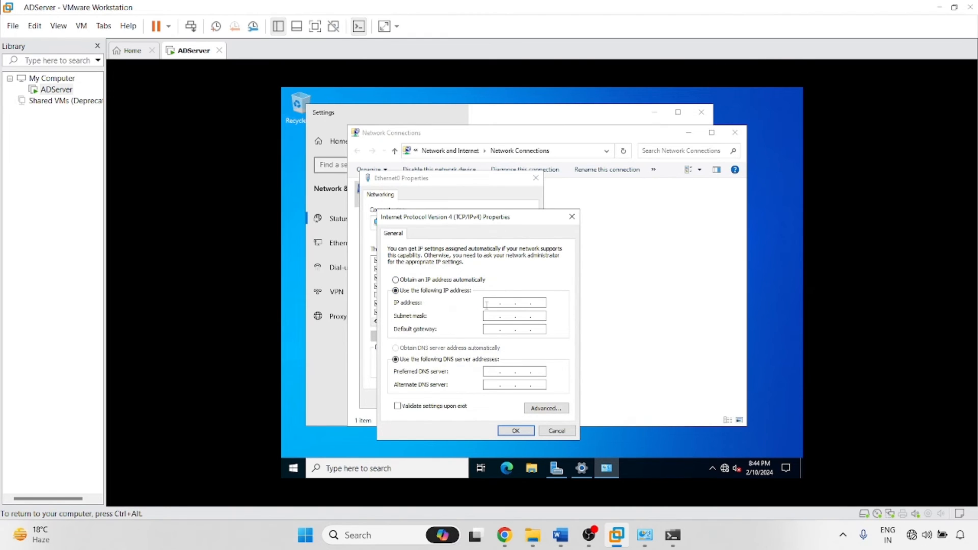
click(487, 304)
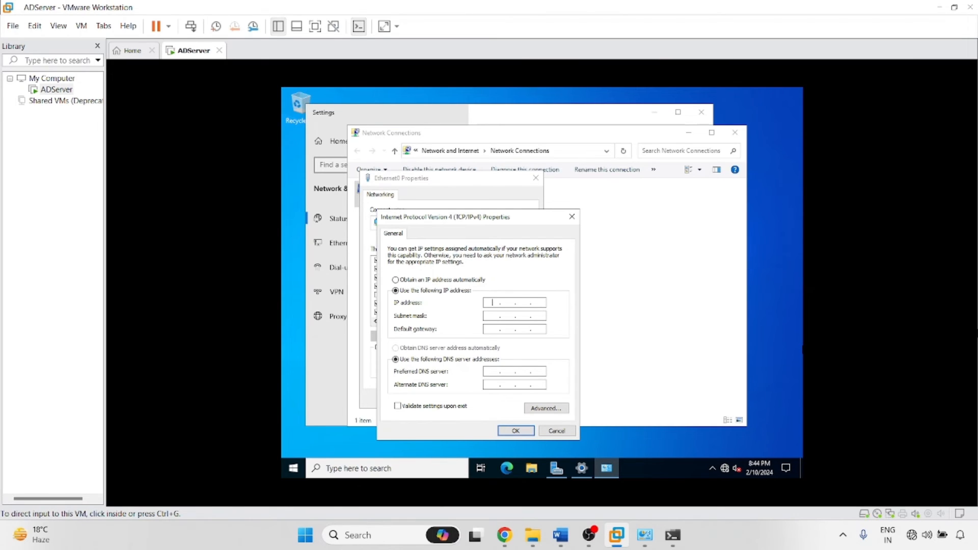
click(493, 303)
key(ctrl+alt)
key(ctrl+g)
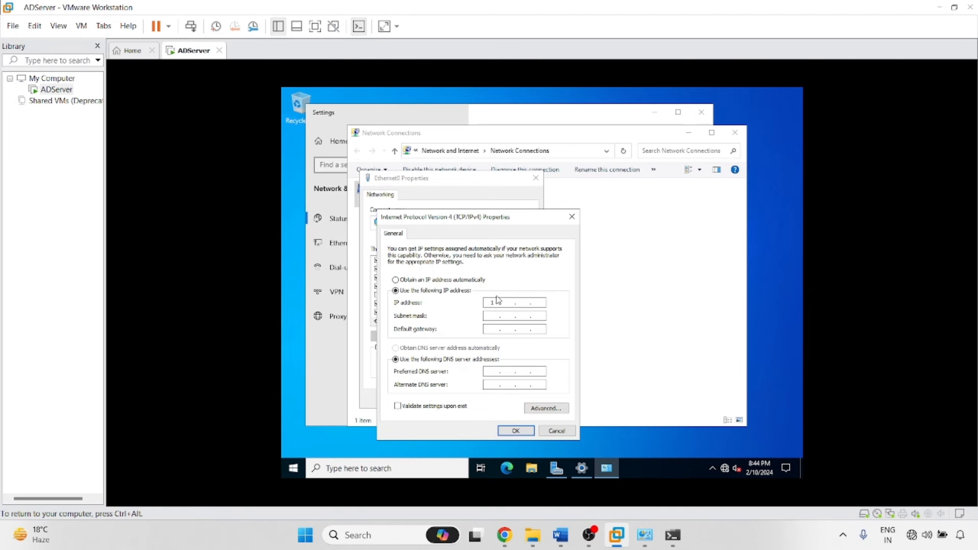
click(500, 302)
text(192.168.61.161)
key(Tab)
click(516, 431)
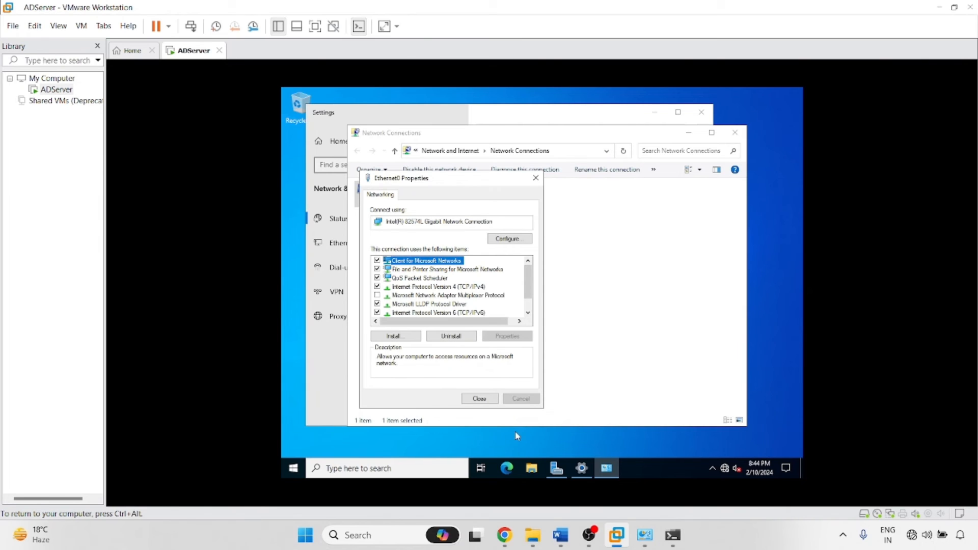
Close the Ethernet0 properties and rerun the host ping to the server.
click(491, 400)
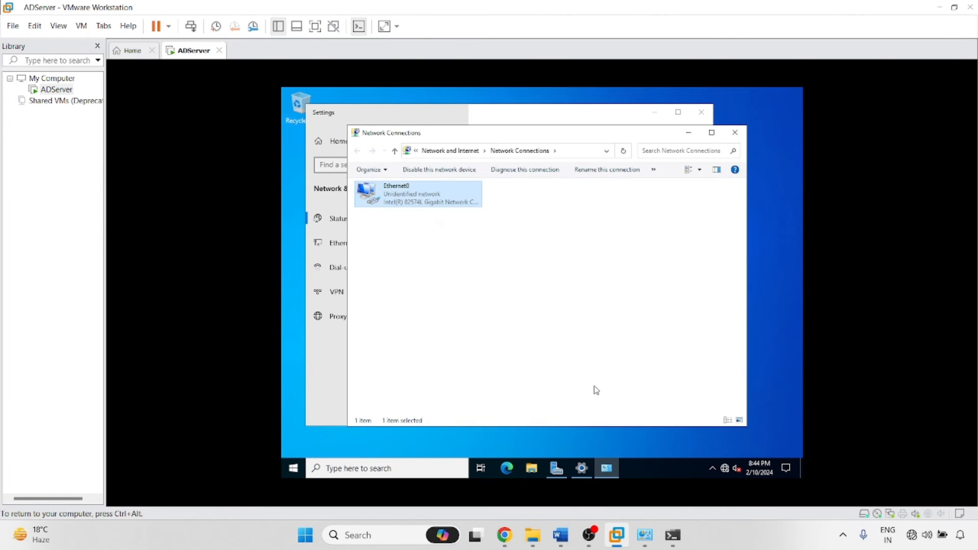
click(673, 535)
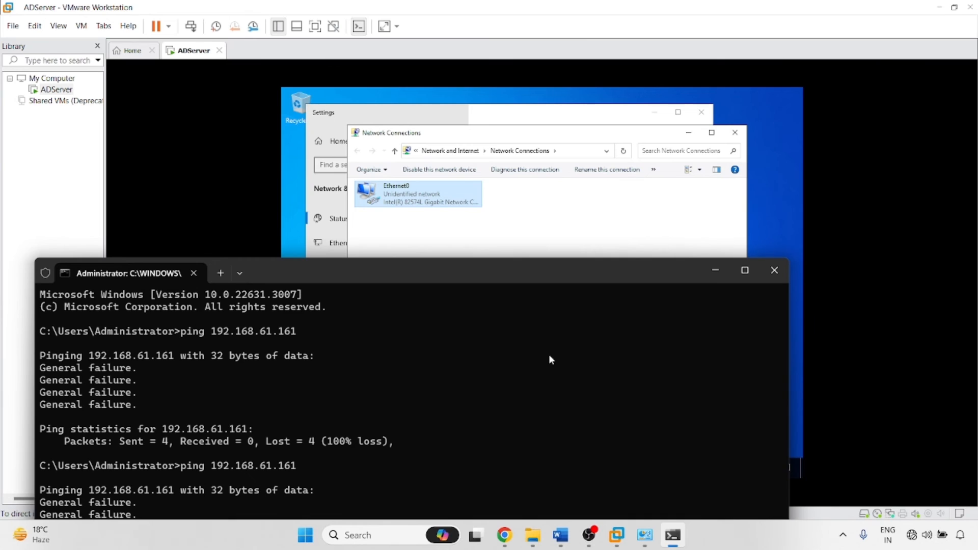
drag(563, 280, 595, 156)
key(Return)
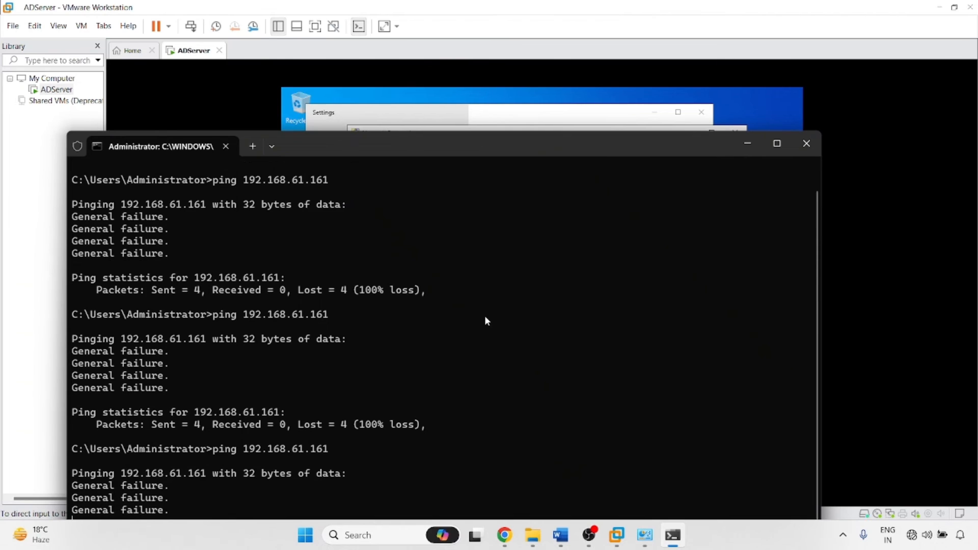
click(807, 144)
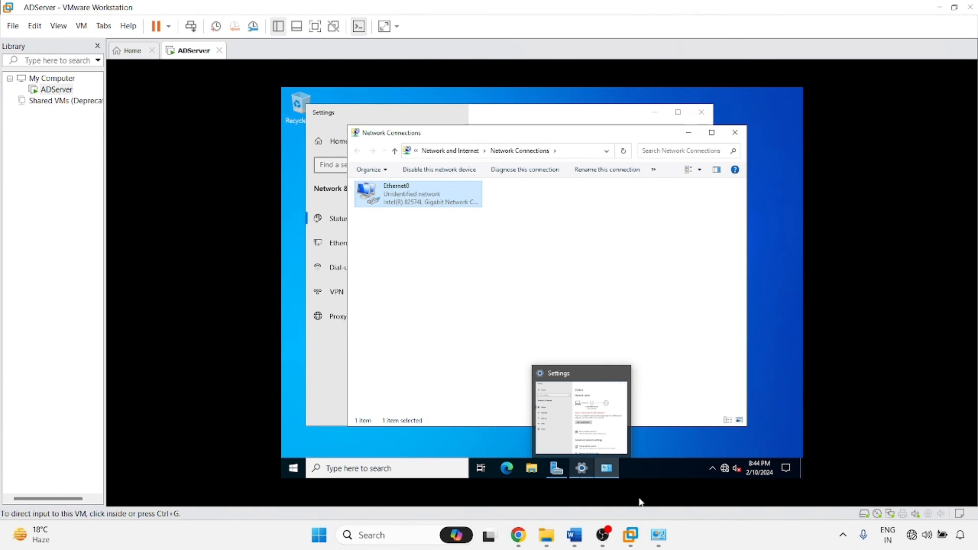
Remove the Ethernet and VMnet8 adapters from the Network Bridge.
click(661, 544)
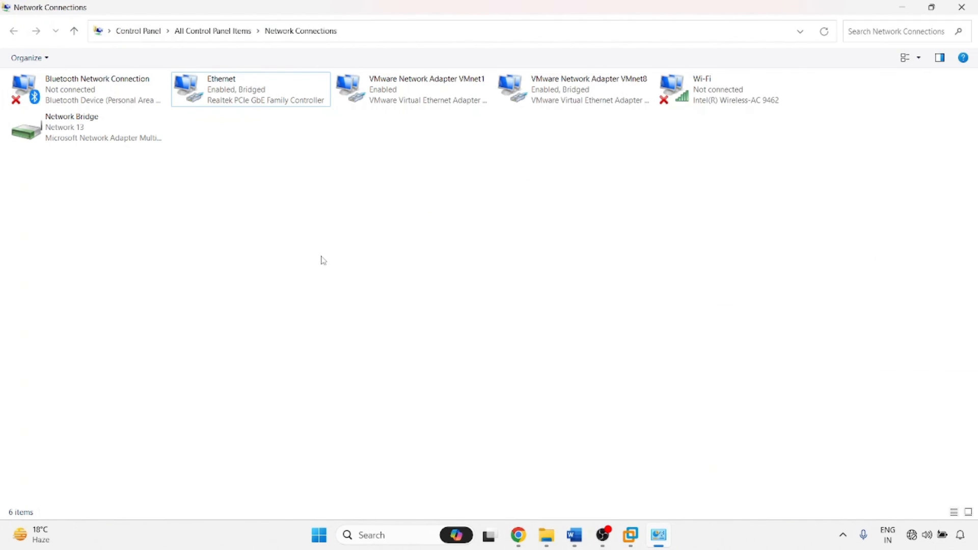
click(218, 98)
click(576, 91)
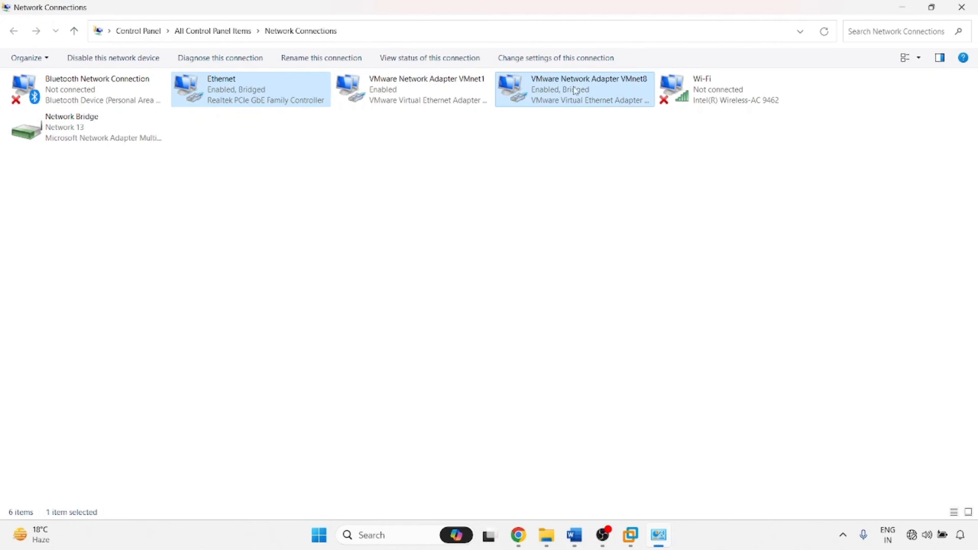
right_click(563, 89)
click(603, 147)
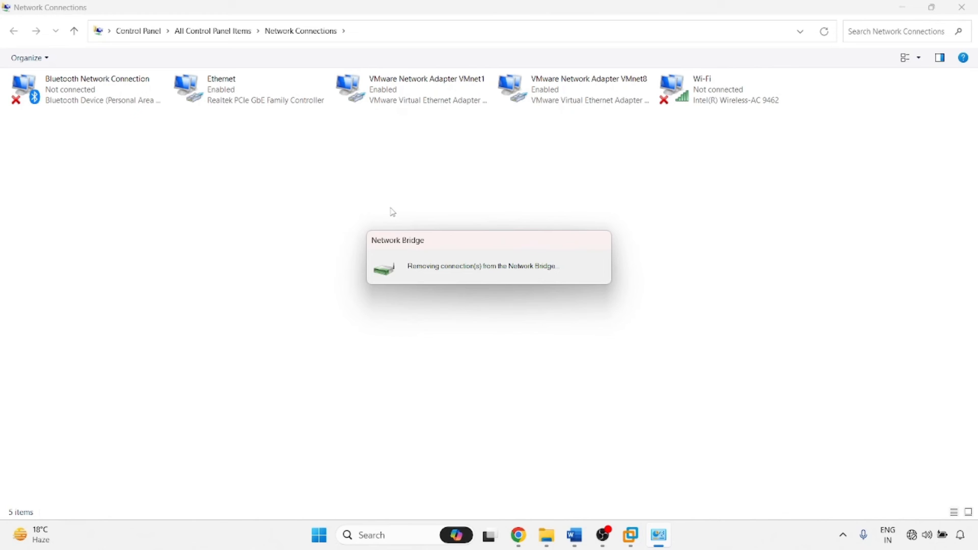
Launch an administrator command prompt on the host.
mouse_move(632, 537)
key(super+r)
key(Escape)
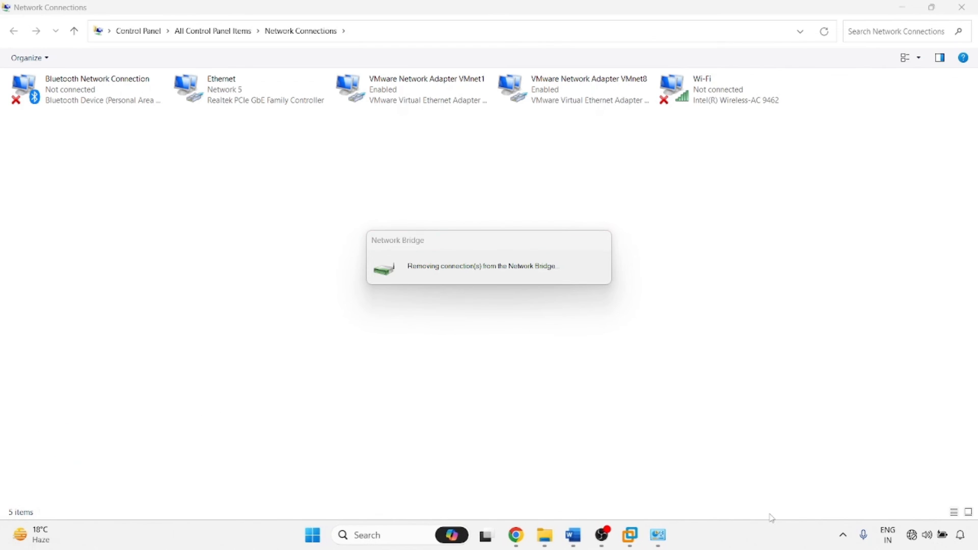
Ping 192.168.61.161 from the administrator prompt, then close the window.
text(oubg)
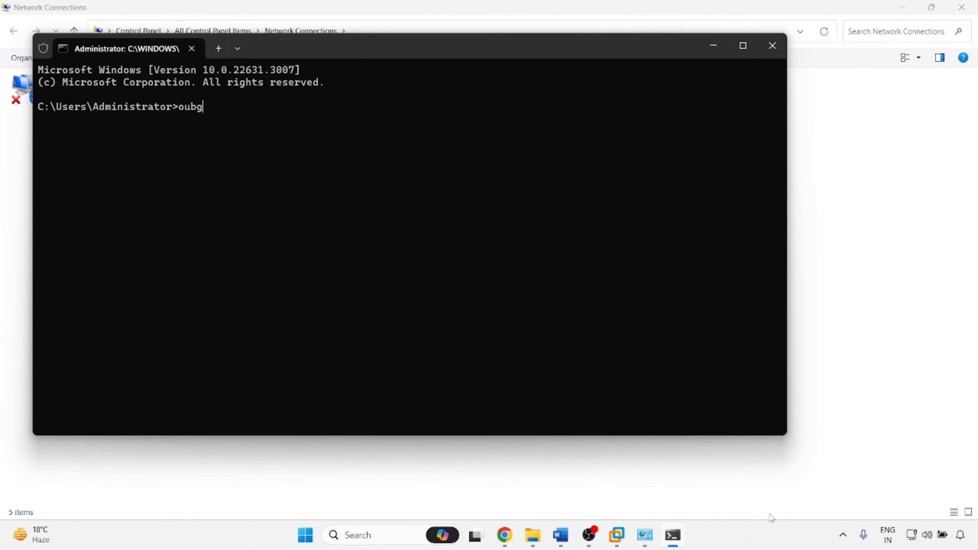
key(BackSpace)
key(BackSpace)
key(BackSpace)
key(BackSpace)
text(ping 192.168.61.161)
key(Return)
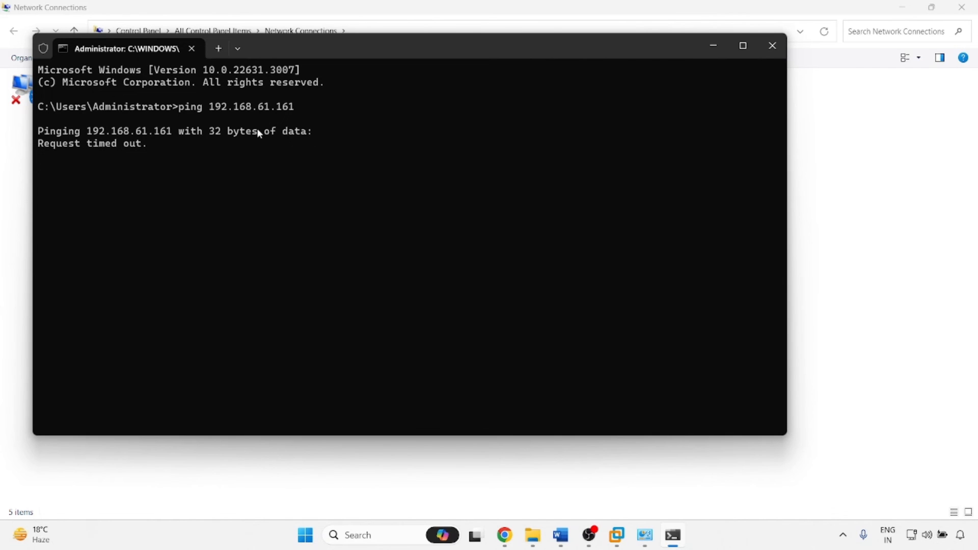
click(772, 45)
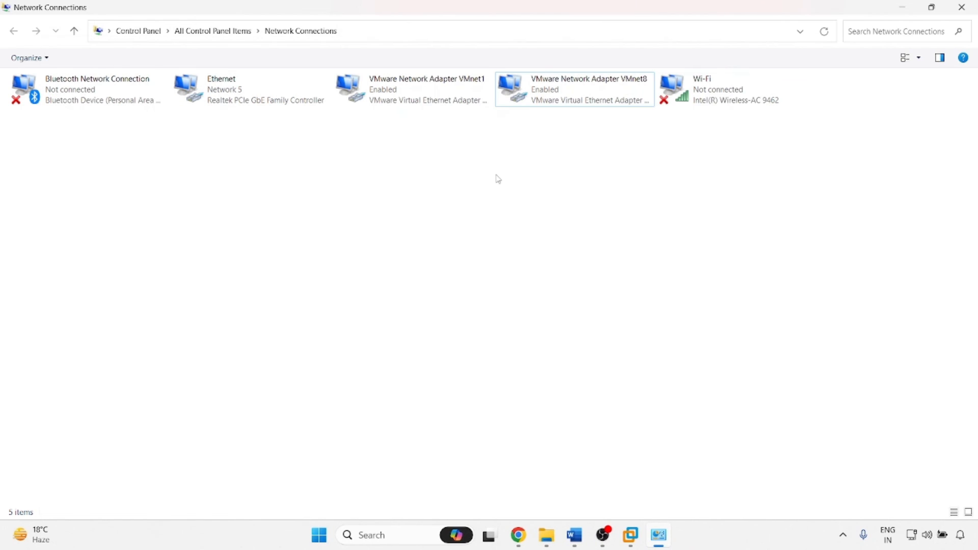
In a fresh administrator prompt, ping 192.168.61.161 again for 4 replies with 0% loss.
key(super+r)
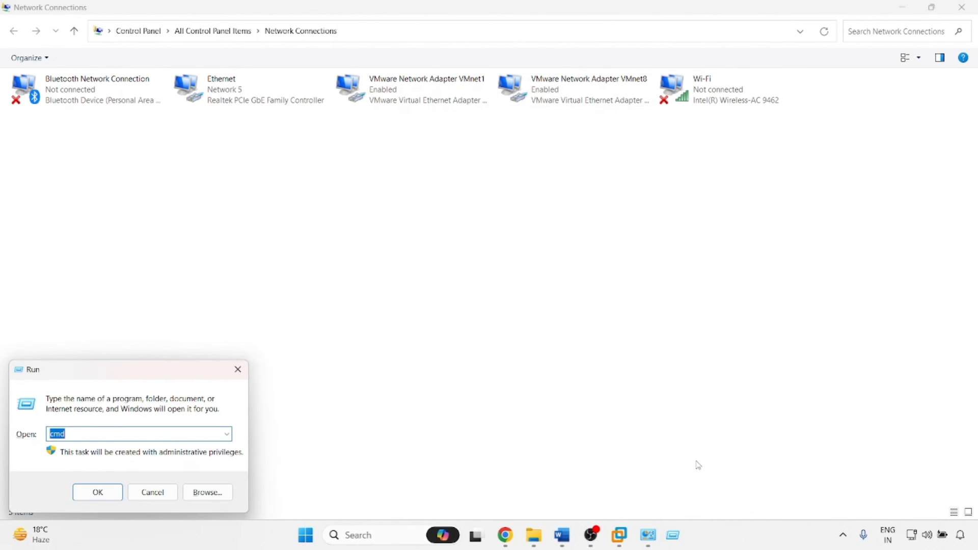
key(Return)
text(p)
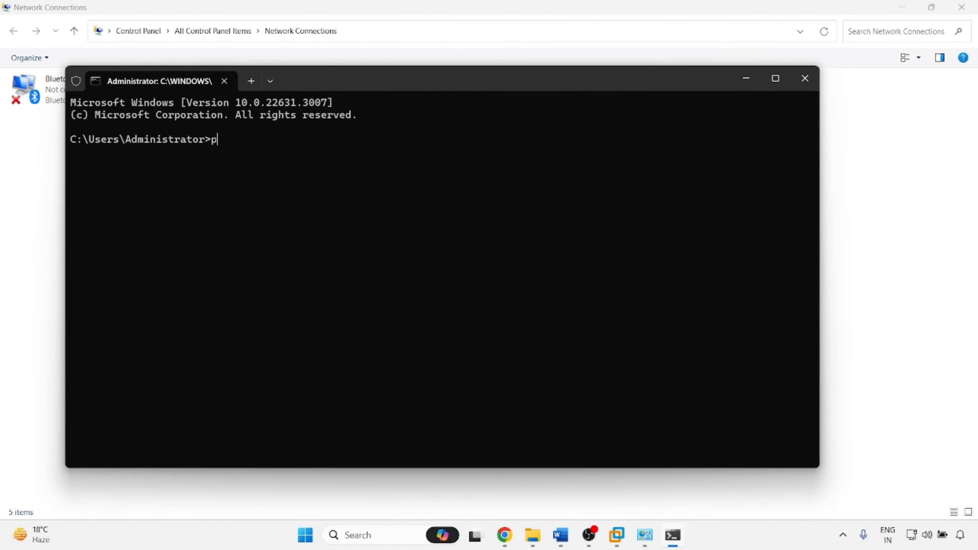
text(ing 192)
key(BackSpace)
text(61.161)
key(Return)
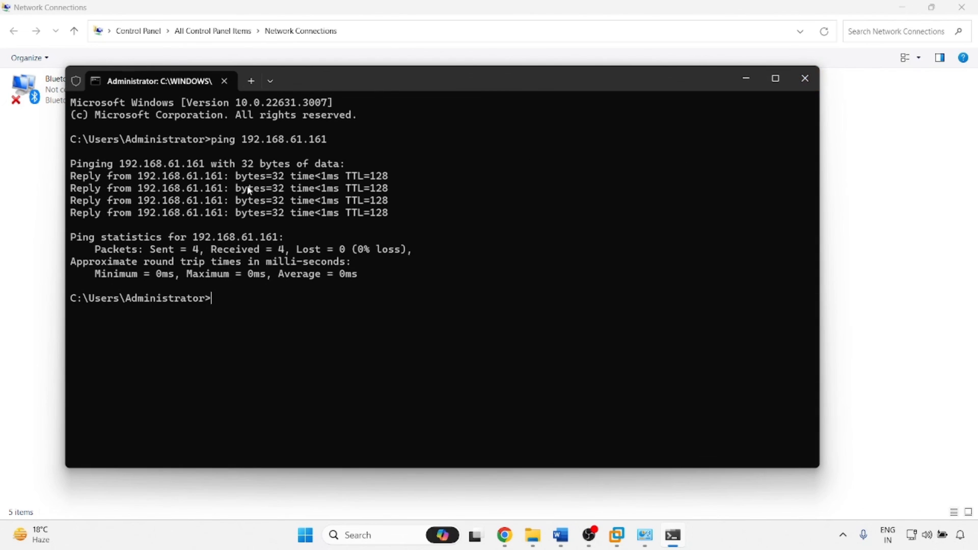
click(805, 78)
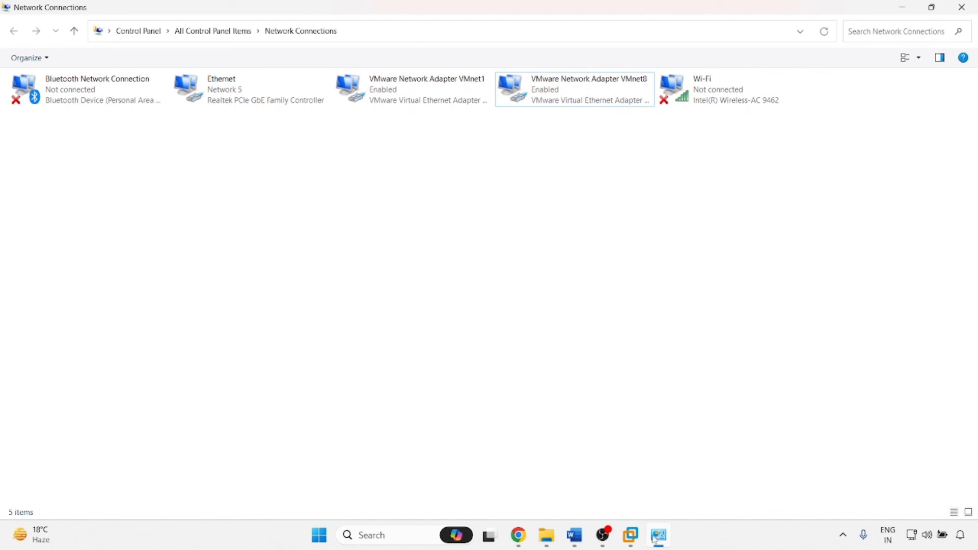
Close the network windows and show Local Server properties in the guest's Server Manager.
click(962, 7)
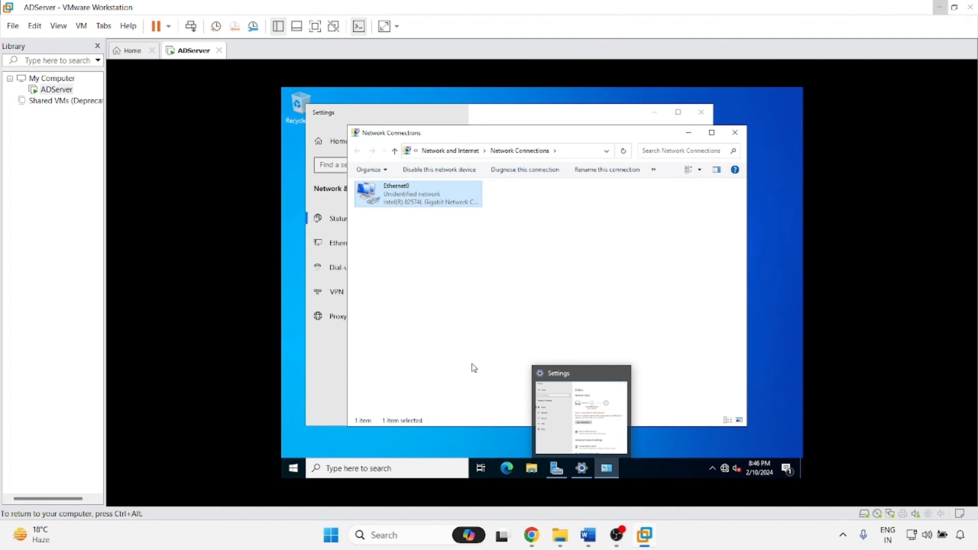
click(735, 132)
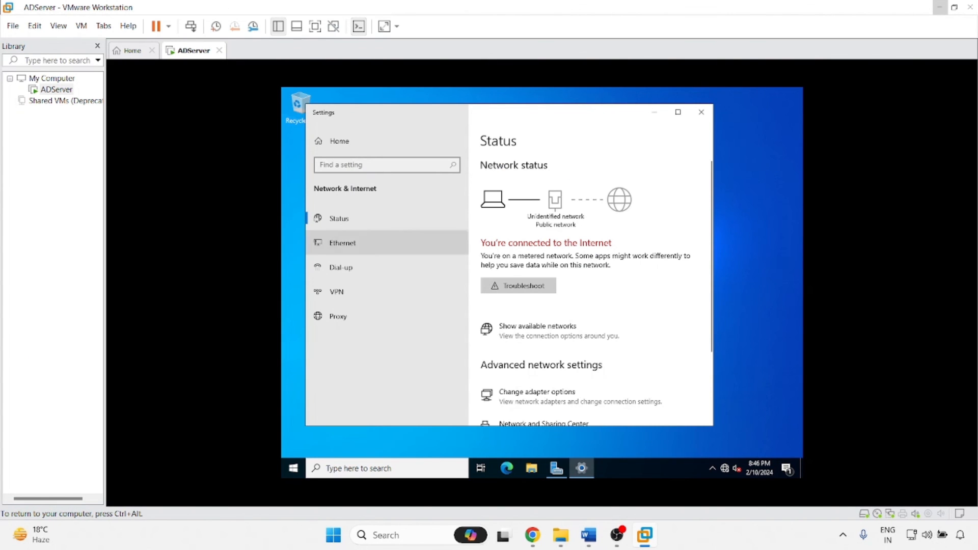
click(711, 117)
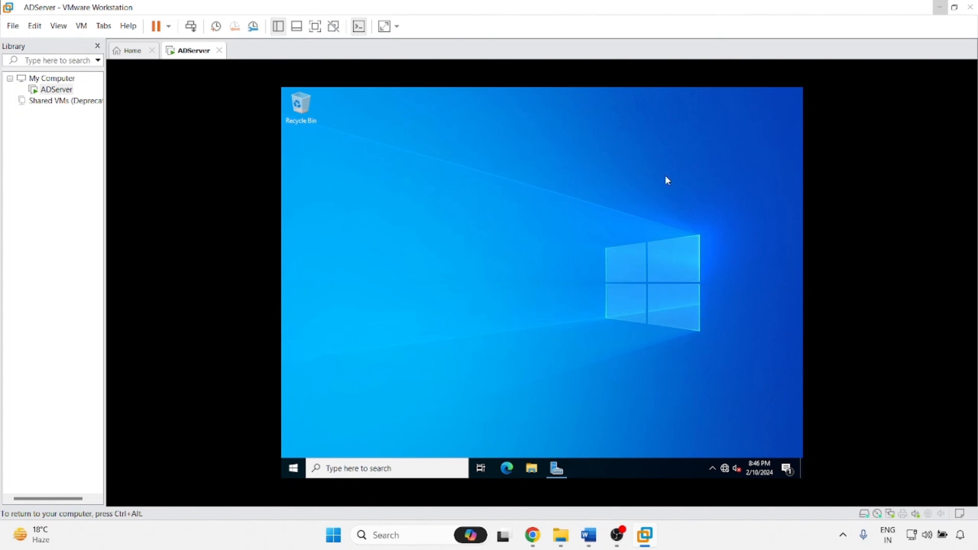
click(557, 469)
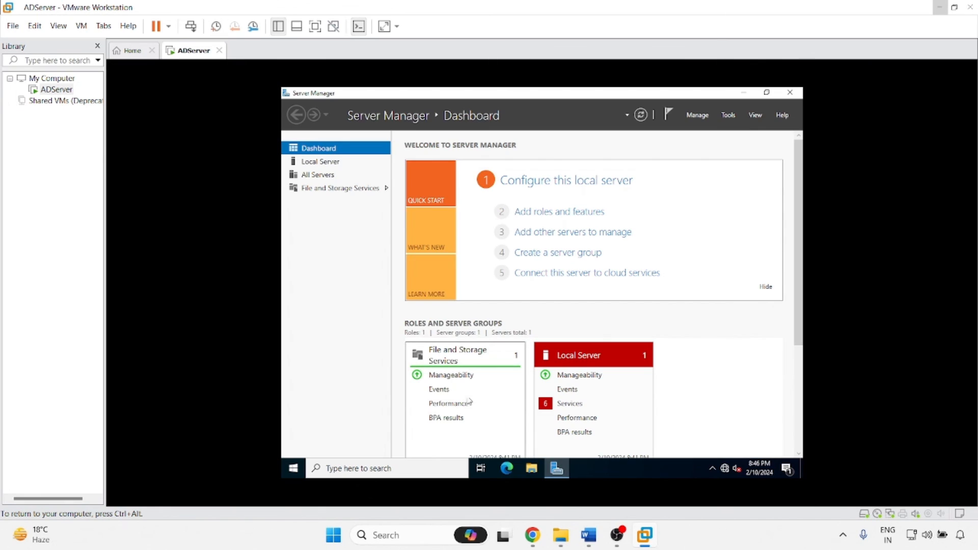
click(326, 167)
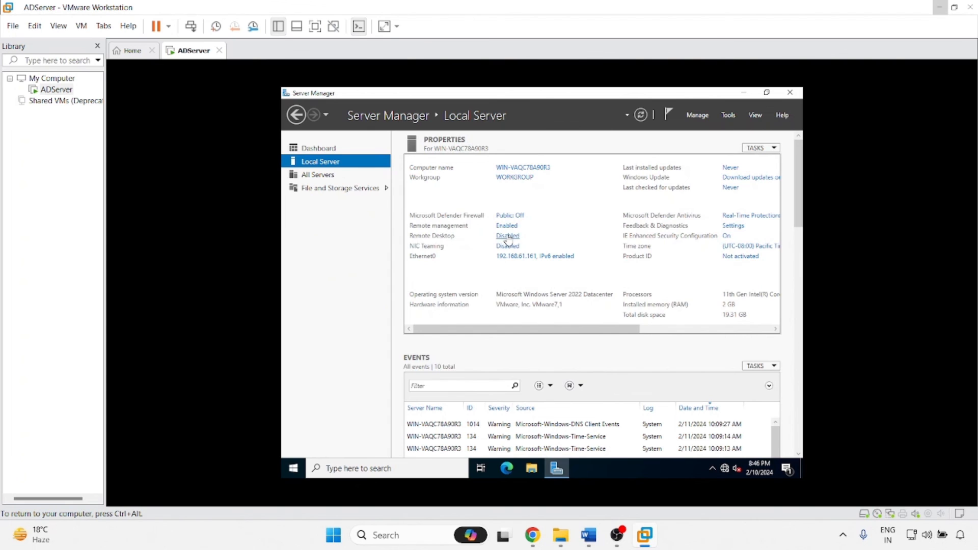
Enable Allow remote connections in Remote Desktop settings, accepting the firewall notice, and apply.
click(507, 238)
click(393, 299)
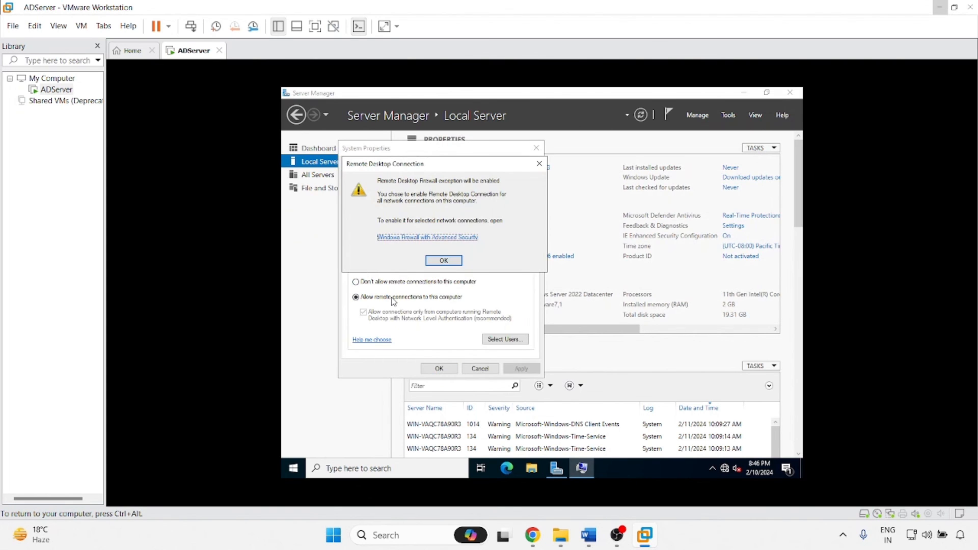
click(441, 262)
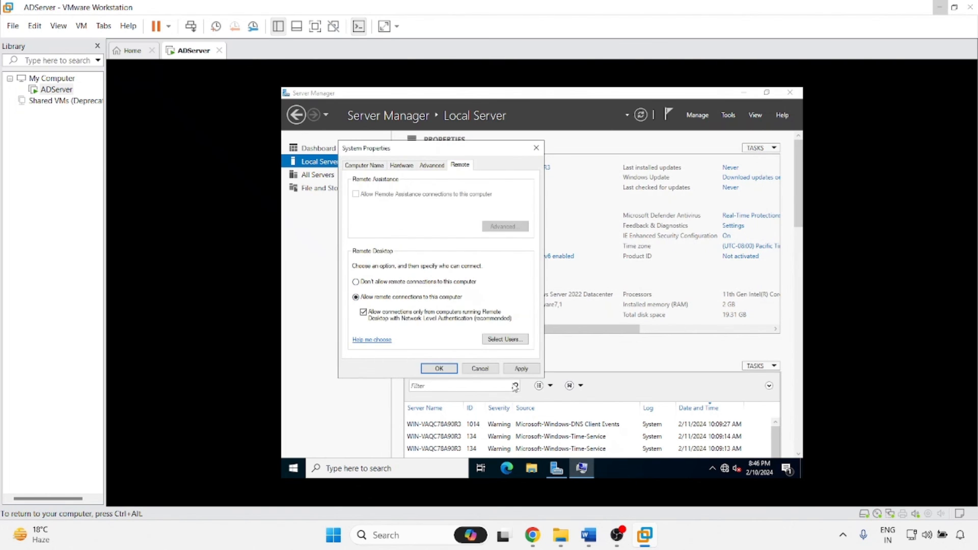
click(521, 368)
click(441, 368)
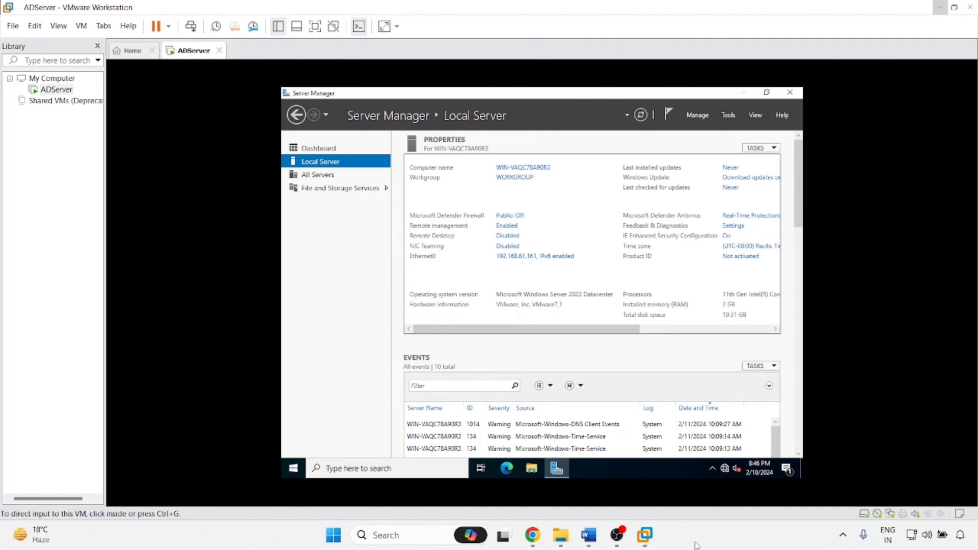
Start Remote Desktop Connection via mstsc and connect to 192.168.61.161.
key(super+r)
text(mstsc)
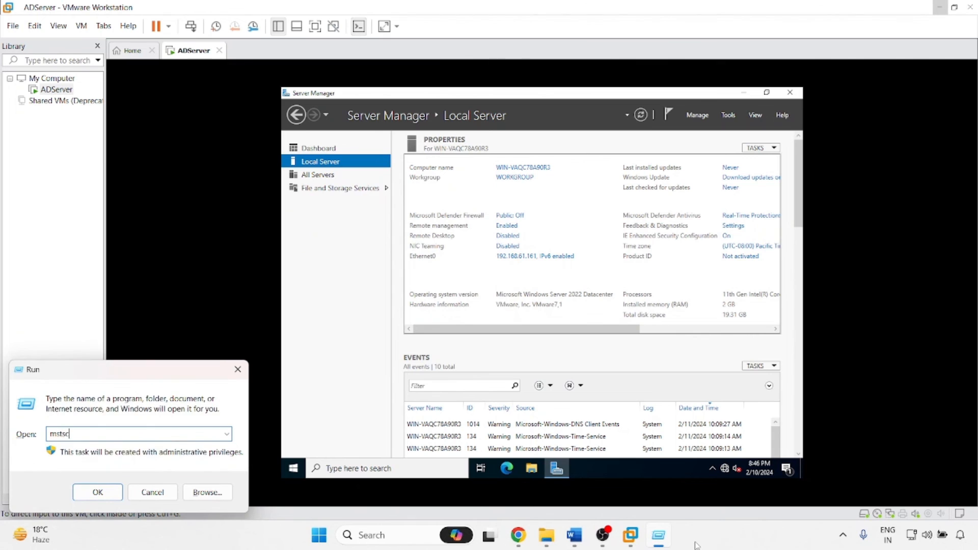
key(Return)
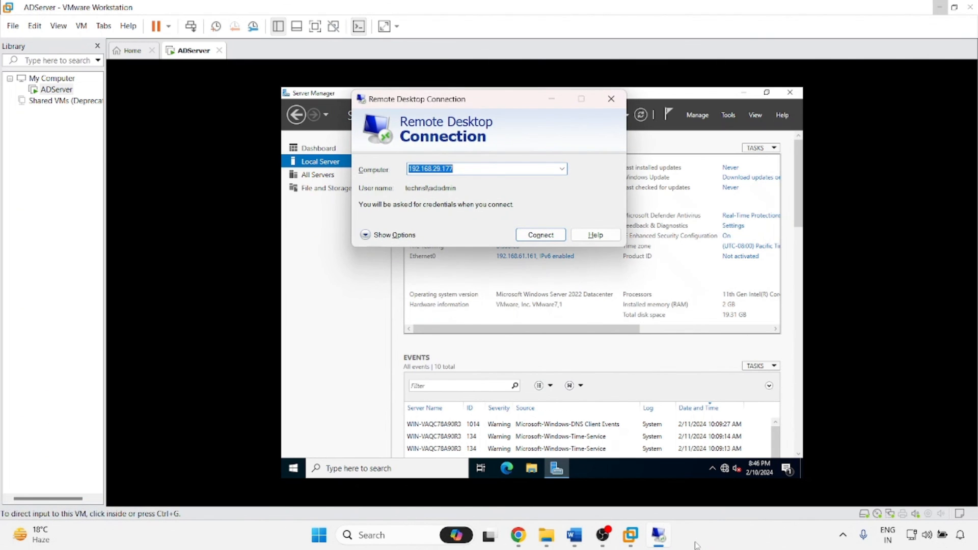
text(192.168.29.17)
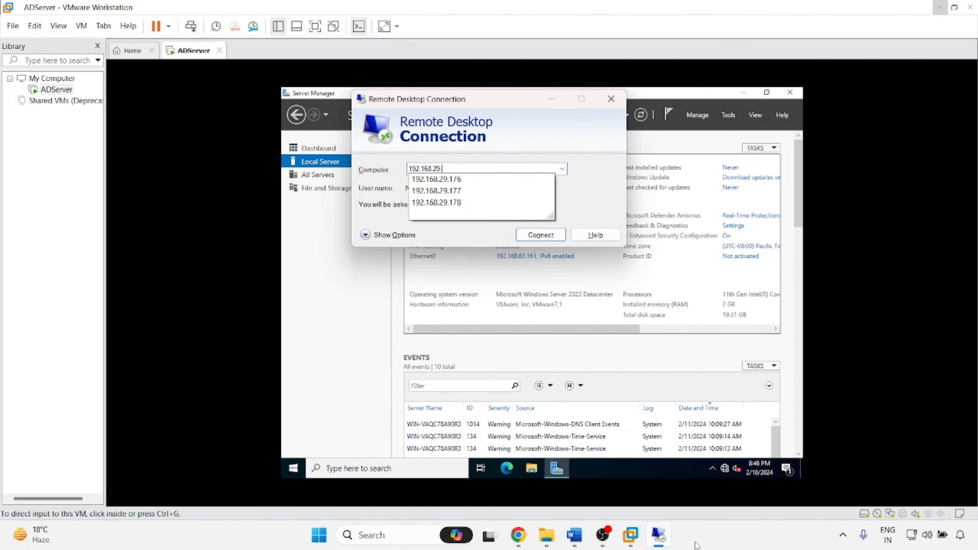
key(BackSpace)
key(BackSpace)
text(61)
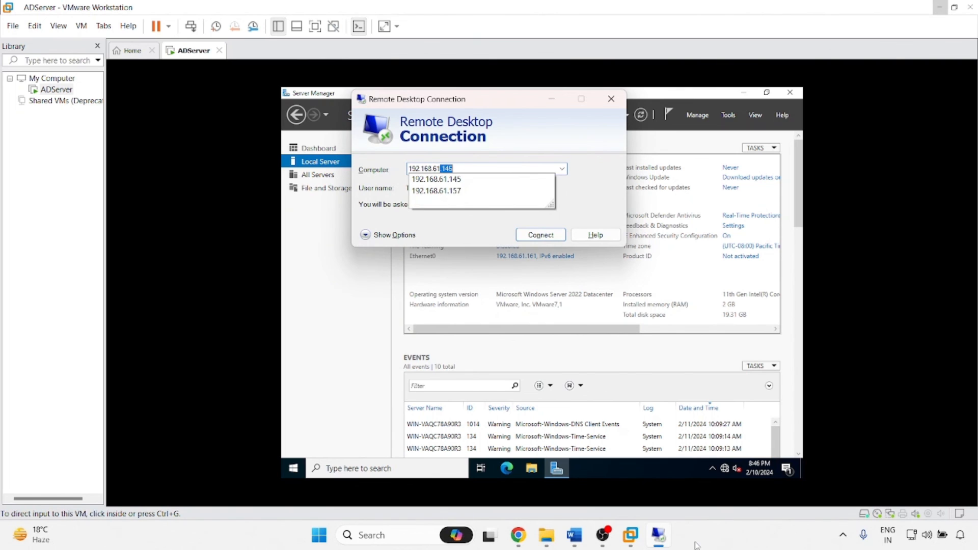
text(.161)
key(Return)
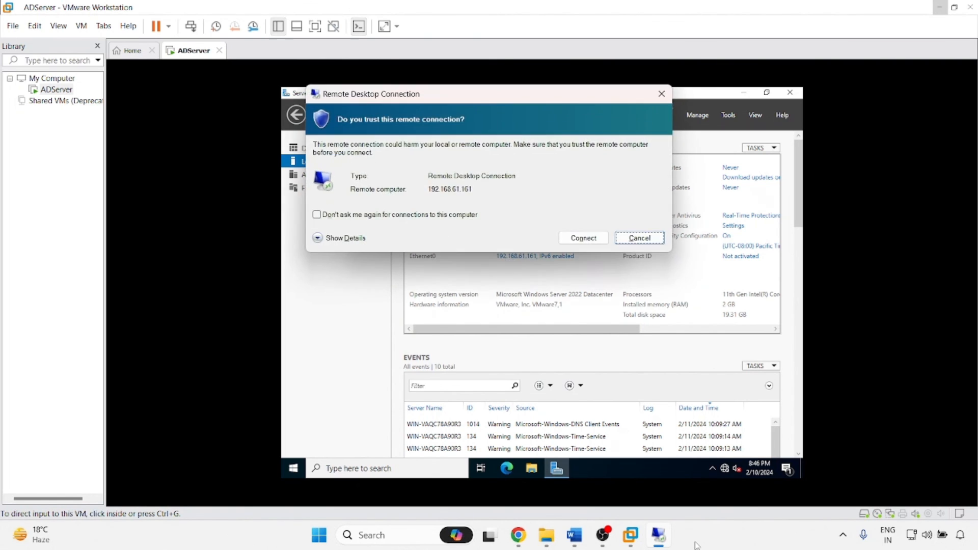
click(569, 243)
Sign in as administrator with the account password, accept the certificate, and minimize the session.
text(a)
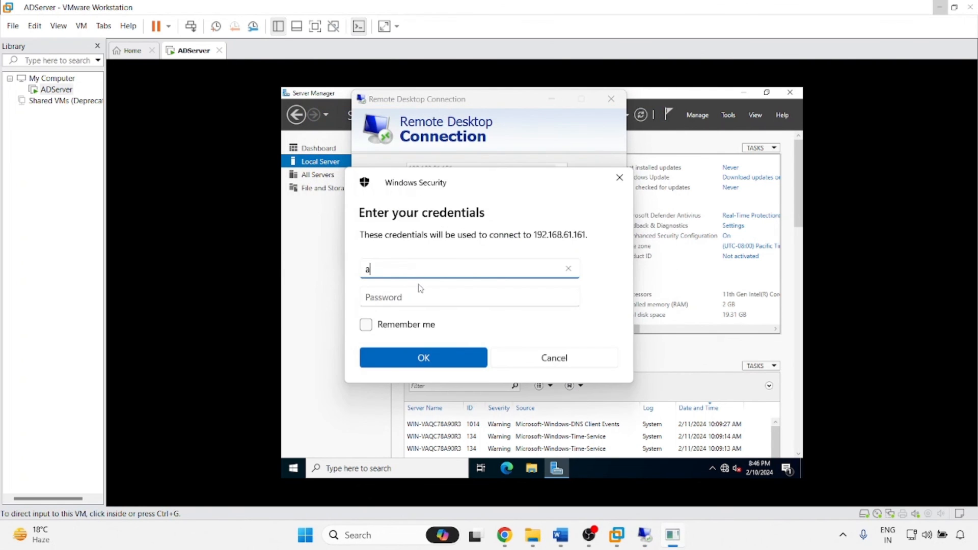
text(dministrat)
text(or)
key(Tab)
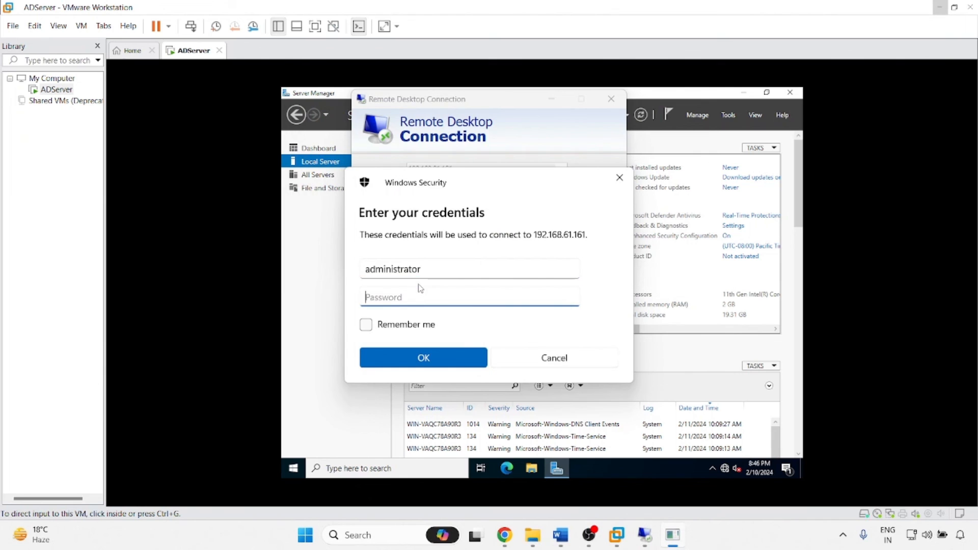
text(********)
key(Return)
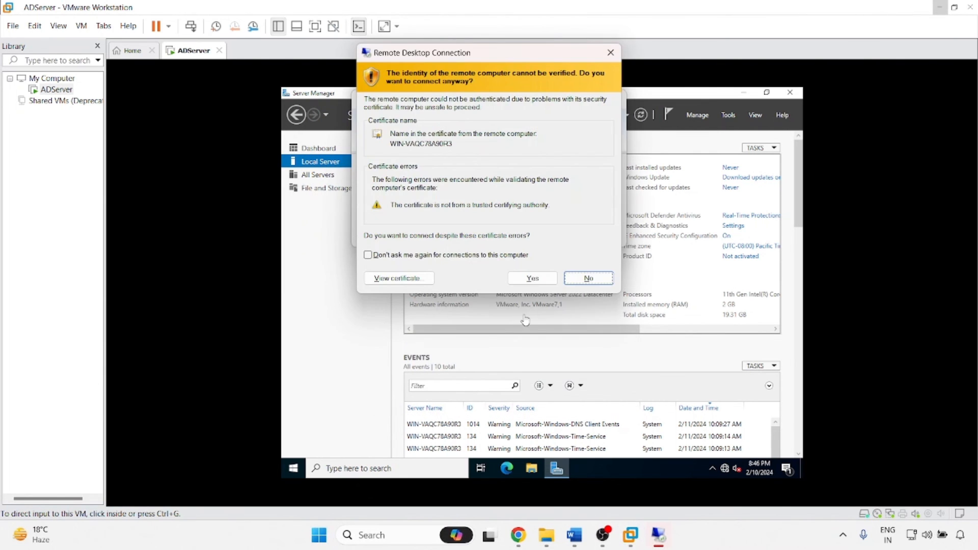
click(530, 278)
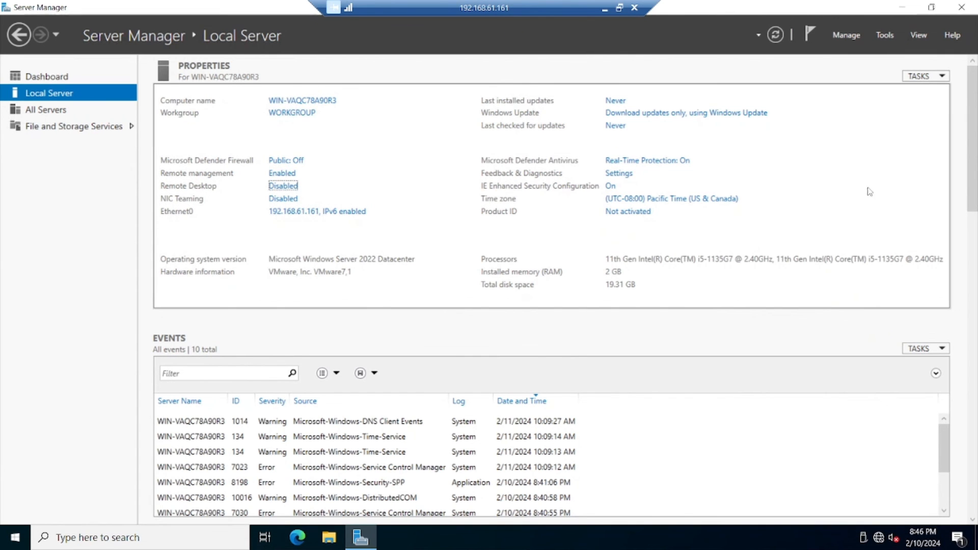
click(605, 9)
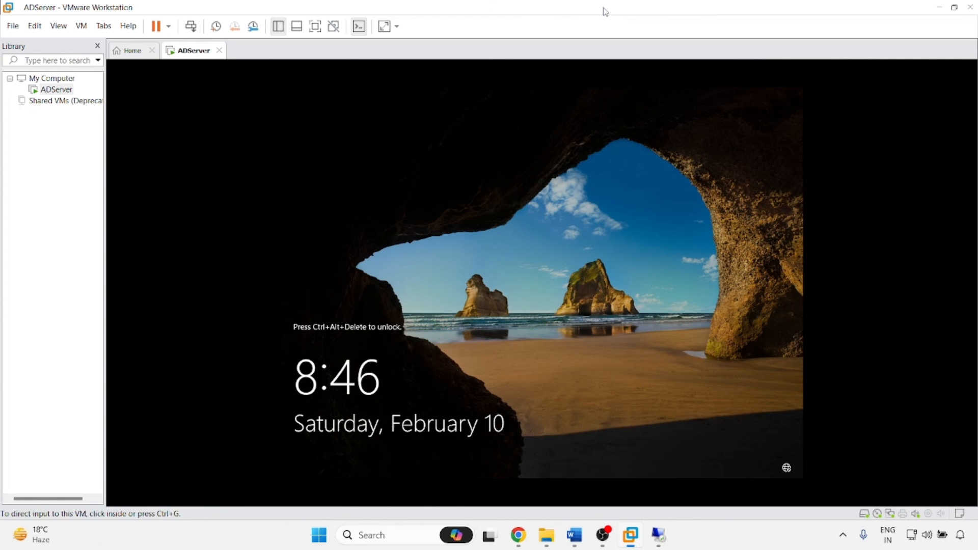
Switch to the Word window showing the Windows Server 2022 installation guide with its prerequisites.
click(574, 535)
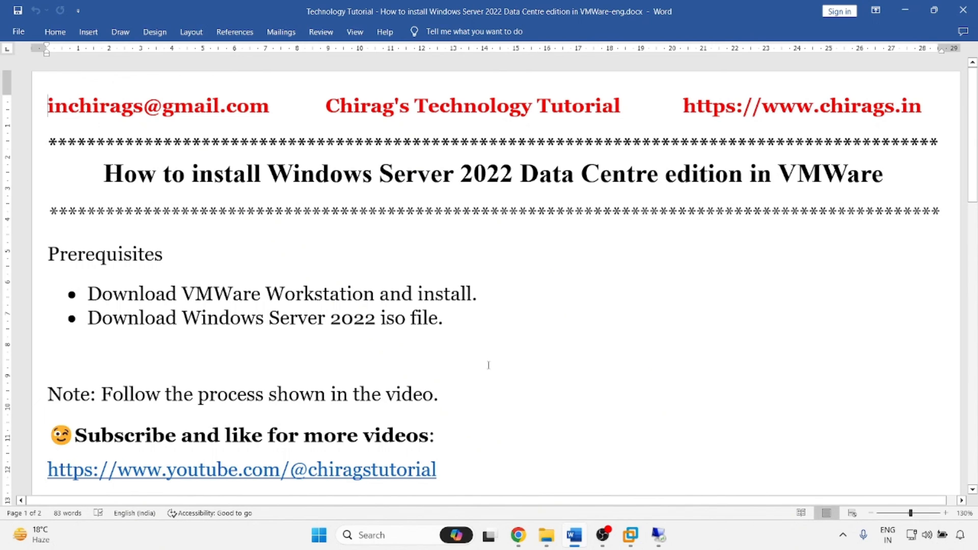
click(734, 547)
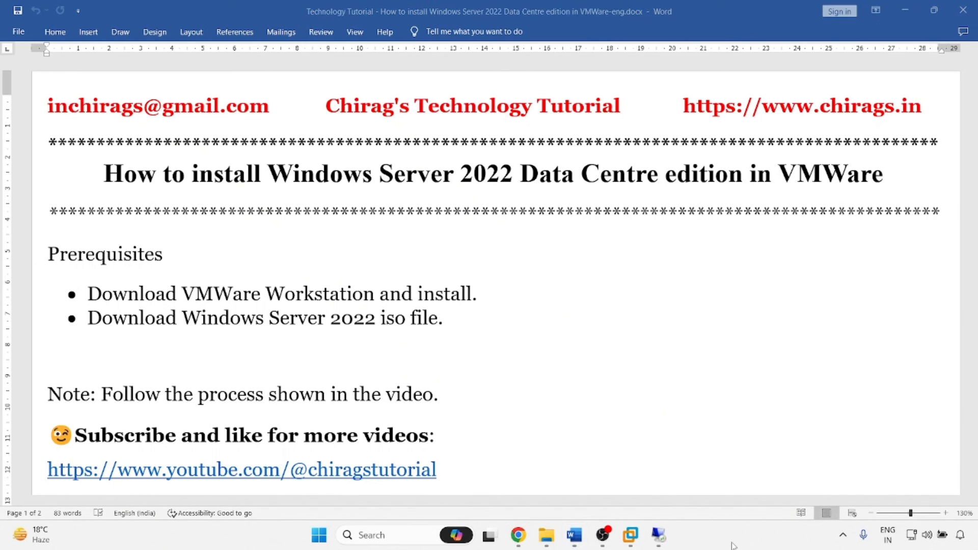